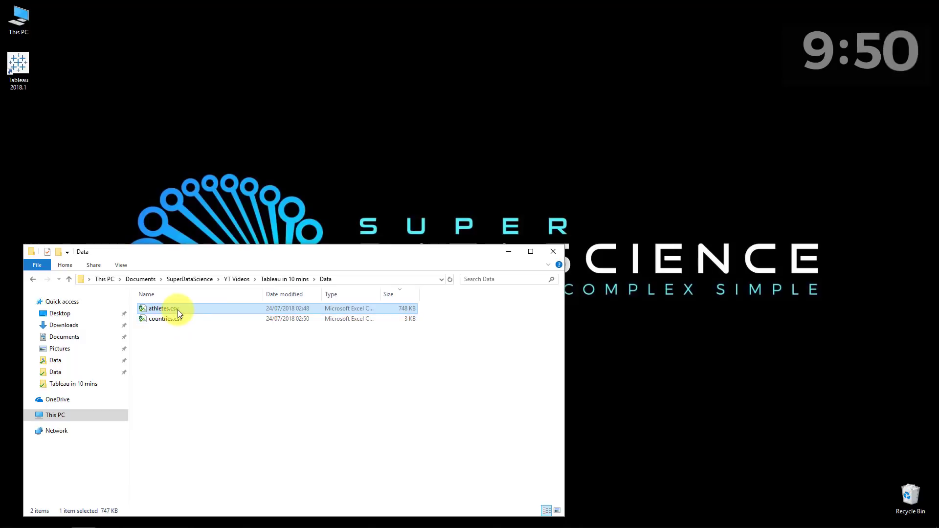
Step: Review the athletes.csv columns, from id through the gold, silver and bronze medal counts
mouse_move(206, 518)
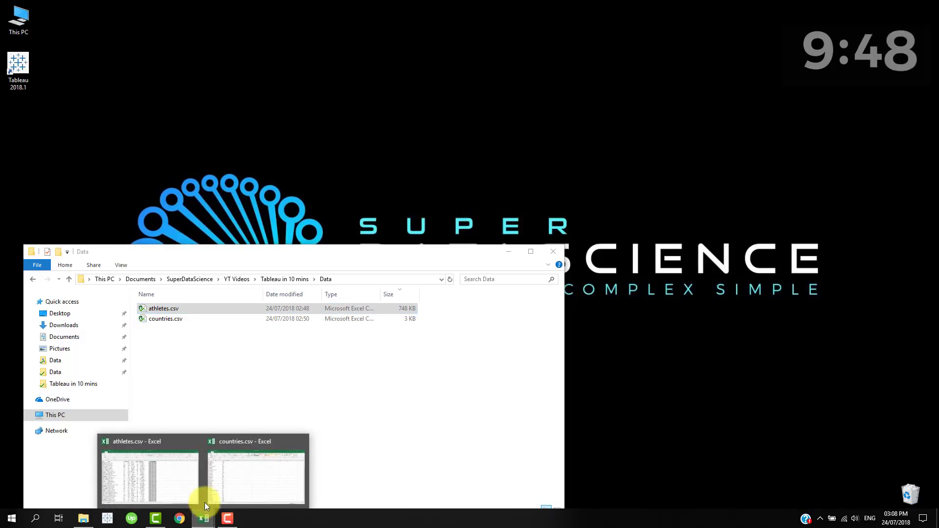
click(169, 483)
click(59, 161)
mouse_move(35, 102)
mouse_down()
mouse_move(96, 101)
mouse_move(40, 107)
mouse_up()
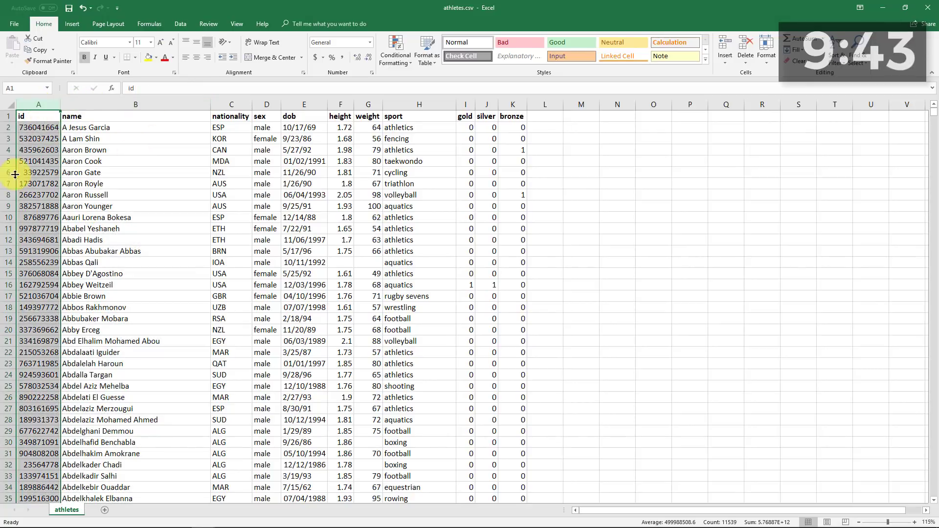
click(226, 104)
click(270, 104)
click(302, 104)
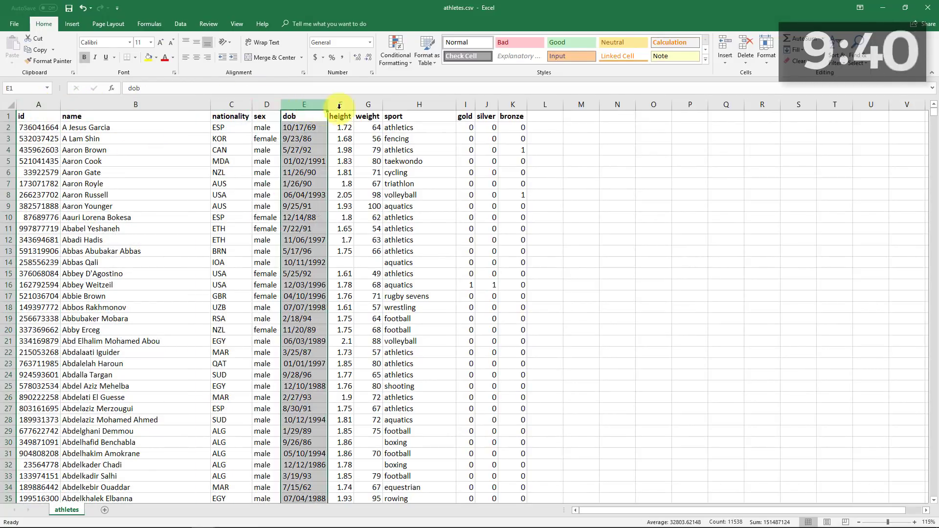
click(343, 104)
click(369, 105)
click(419, 104)
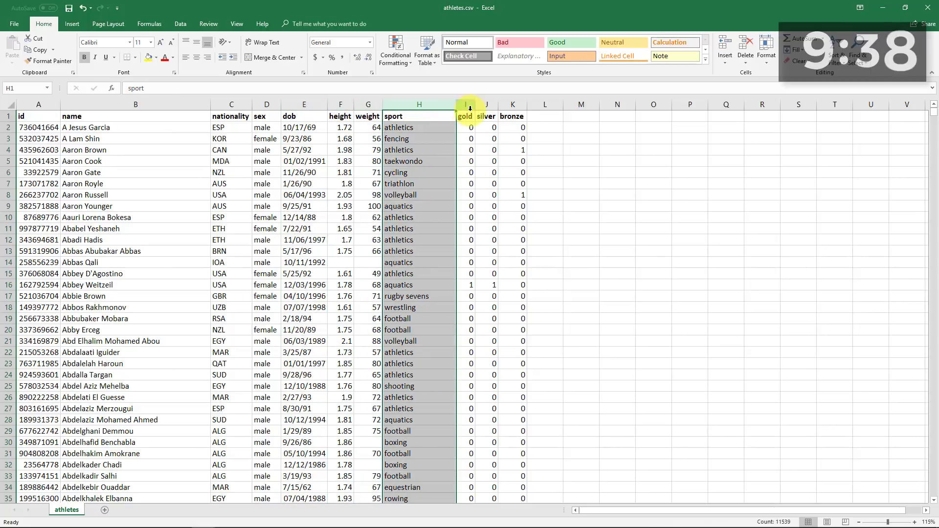
drag(466, 104, 517, 105)
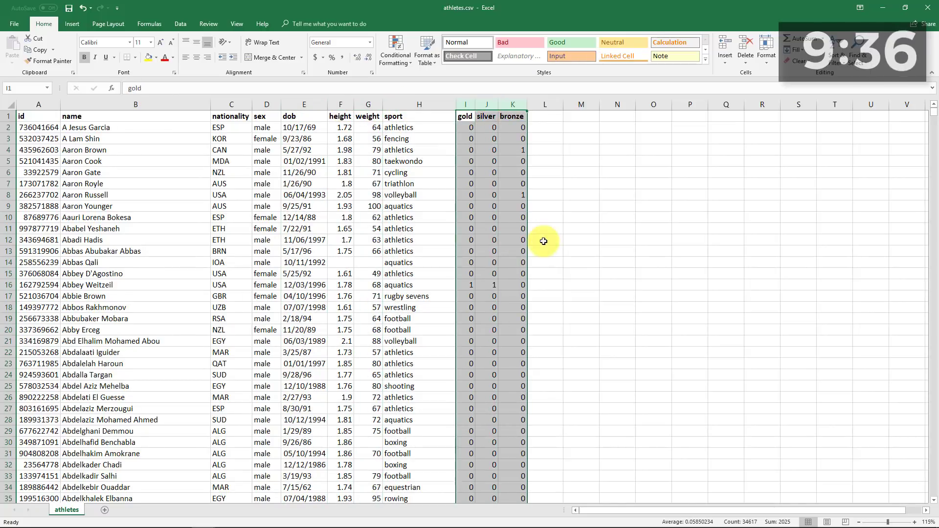
click(446, 229)
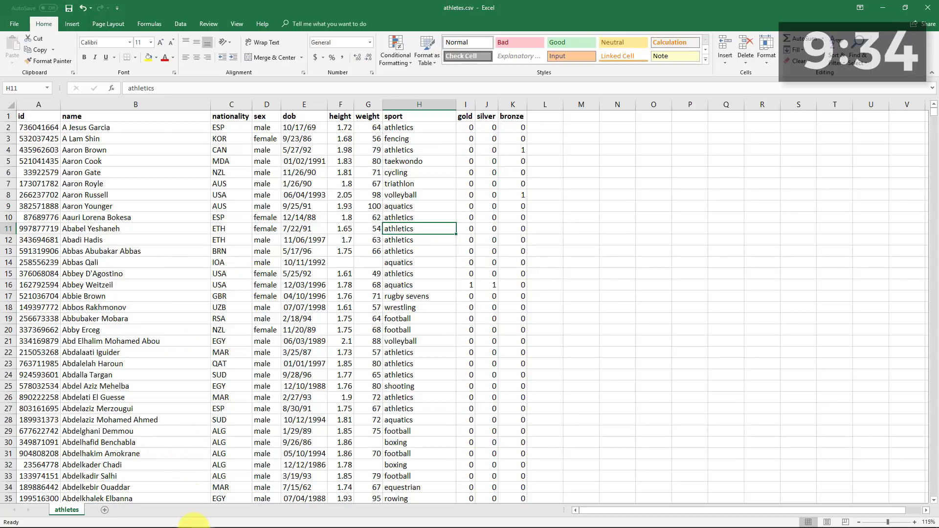
Step: Switch to countries.csv and inspect the country names beside their three-letter codes
mouse_move(189, 522)
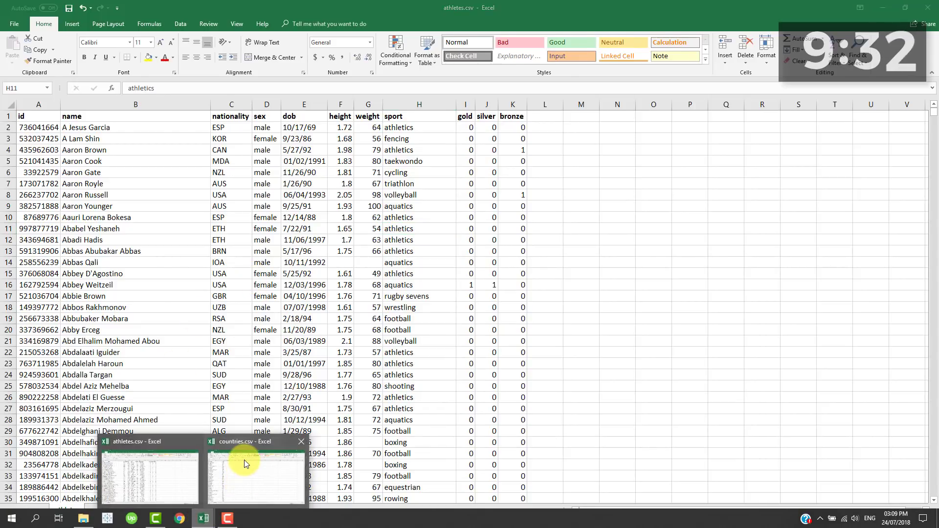
click(246, 465)
click(60, 125)
click(147, 104)
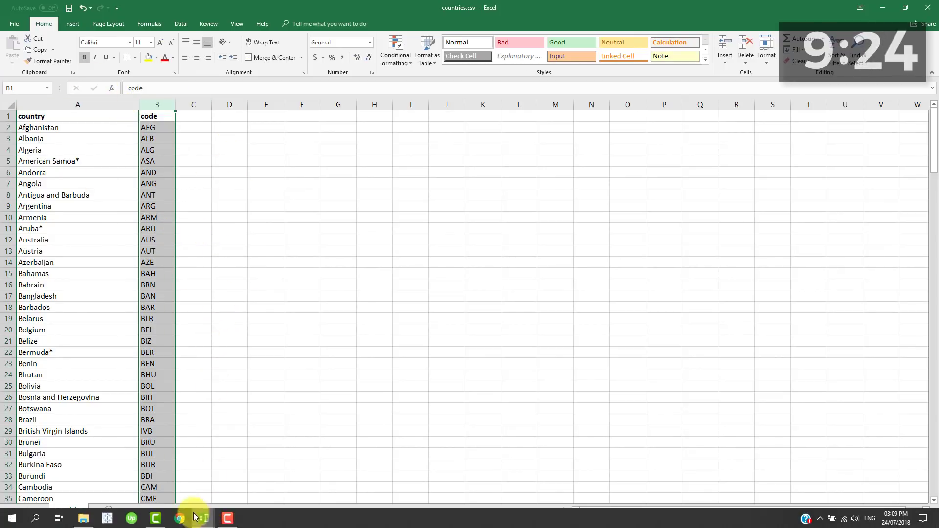
Step: Connect Tableau to the athletes.csv text file as the data source
click(130, 517)
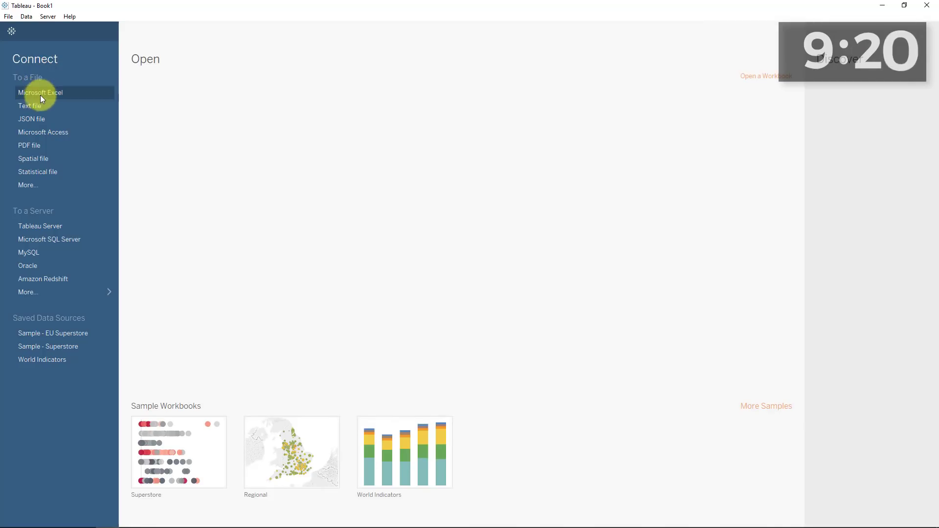
click(41, 106)
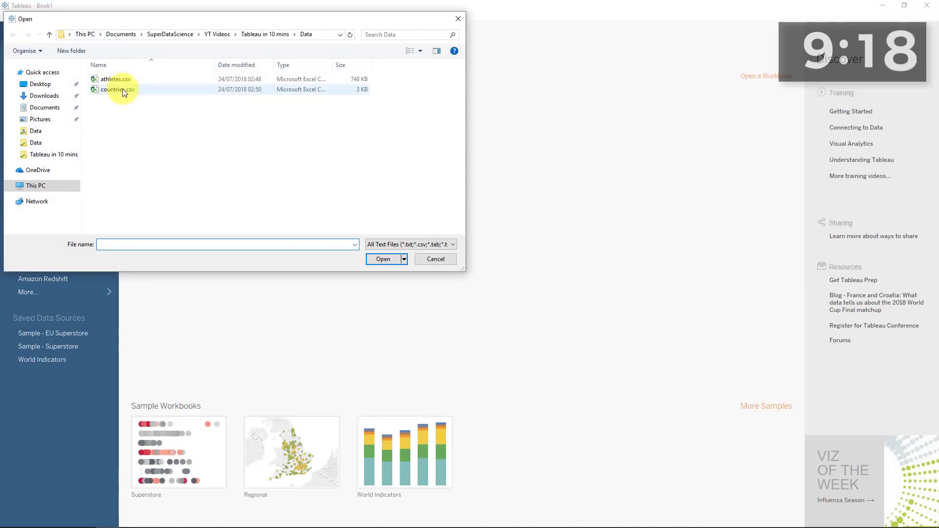
double_click(115, 81)
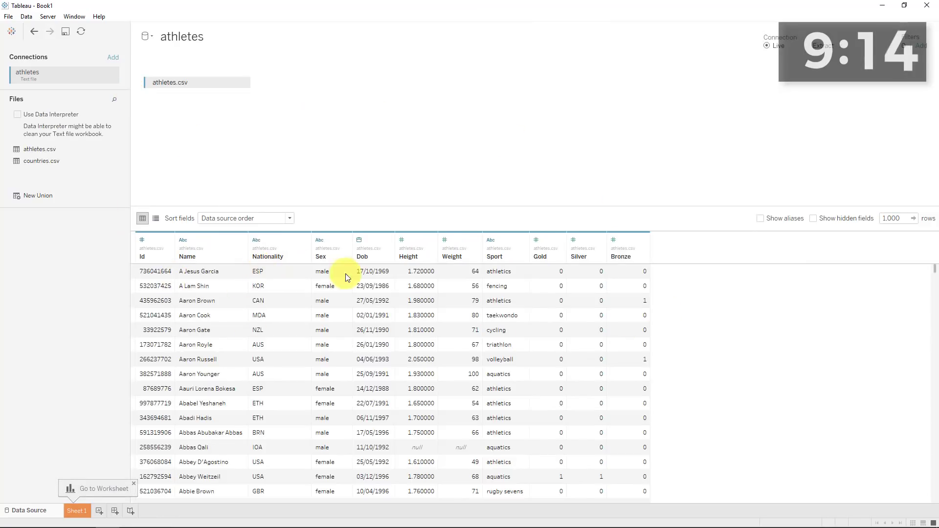
Step: Pivot the Gold, Silver and Bronze columns, naming the pivot fields Medal Colour and Medals
click(539, 253)
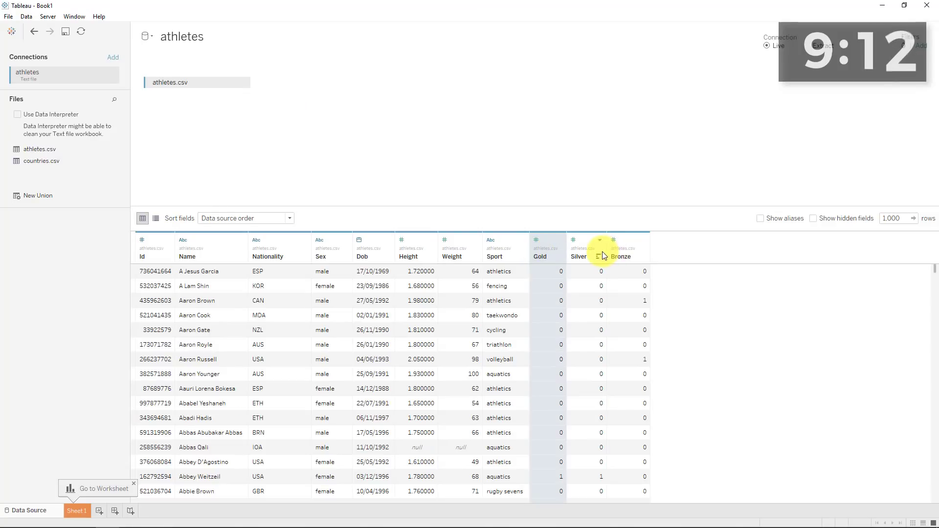
ctrl+click(603, 249)
ctrl+click(624, 247)
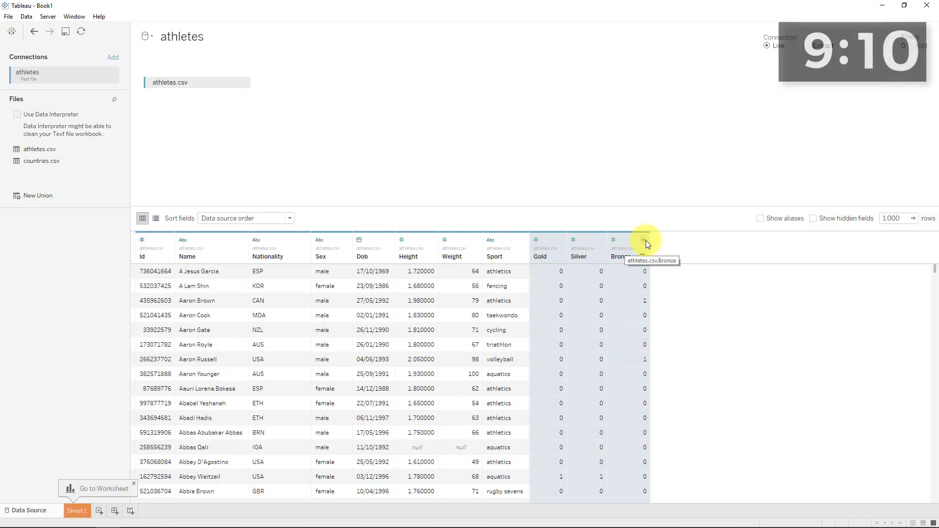
click(642, 239)
click(688, 313)
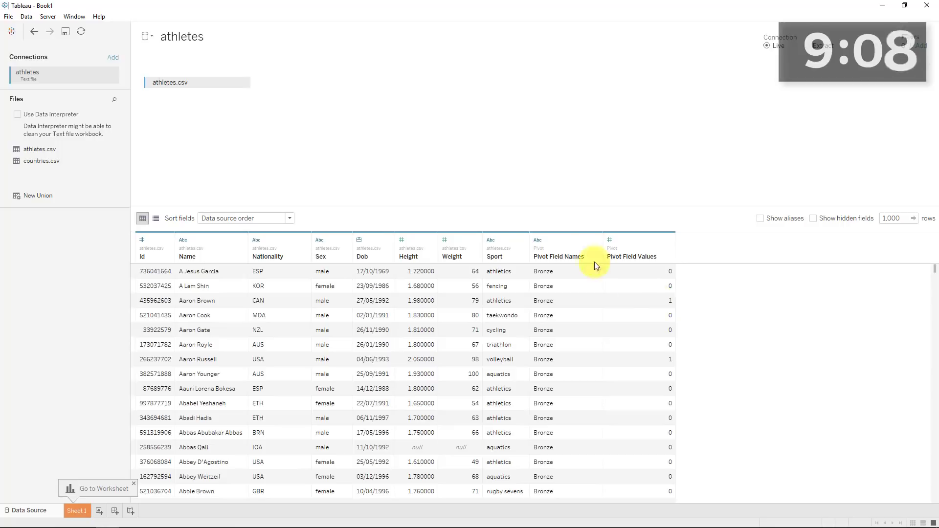
double_click(558, 255)
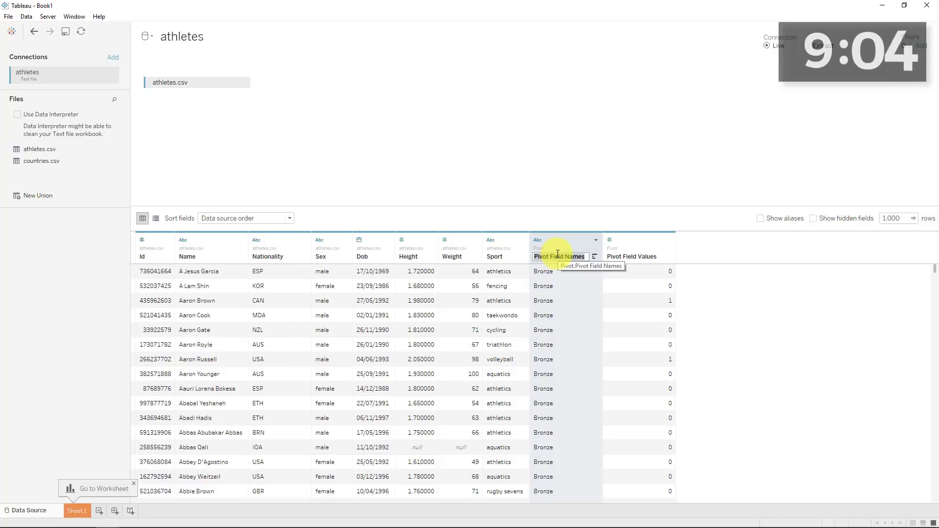
text(Med)
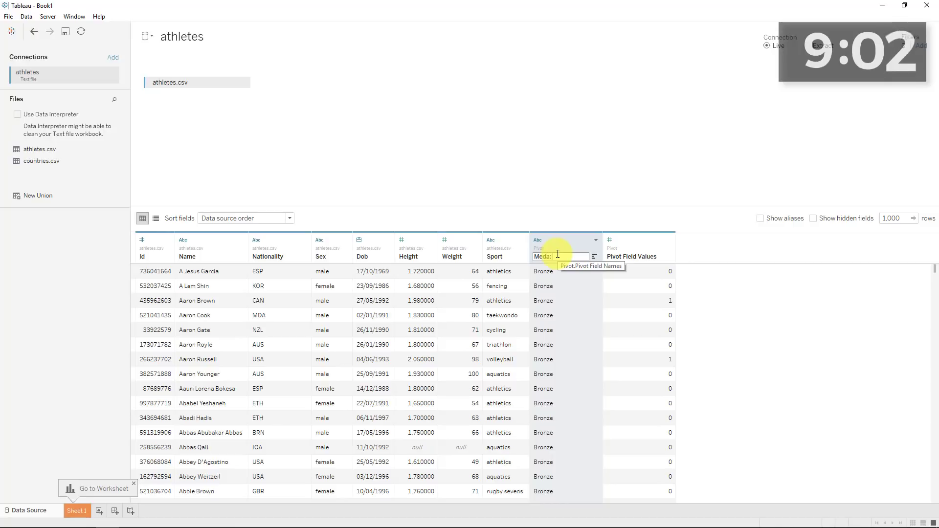
text(al Colour)
key(Tab)
text(Medals)
key(Return)
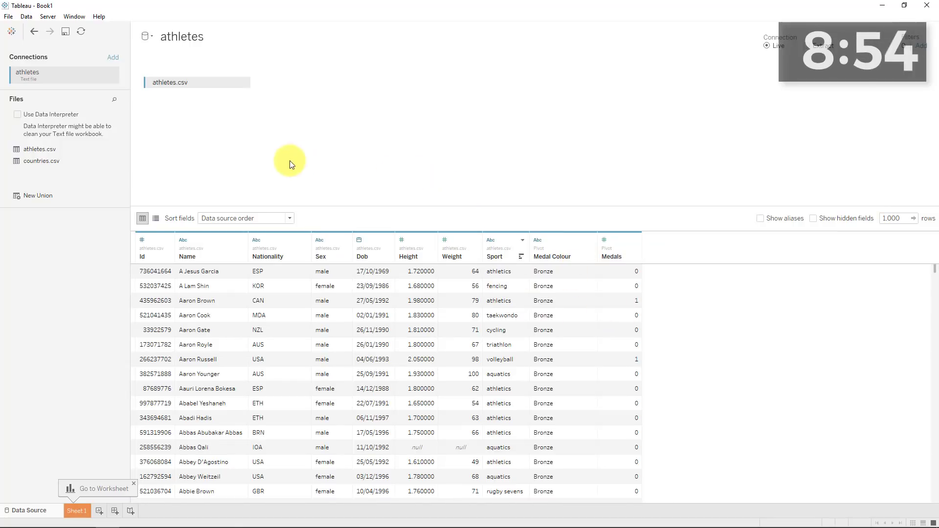
Step: Inner-join countries.csv to athletes on Nationality = Code, then go to Sheet 1
drag(37, 163, 326, 104)
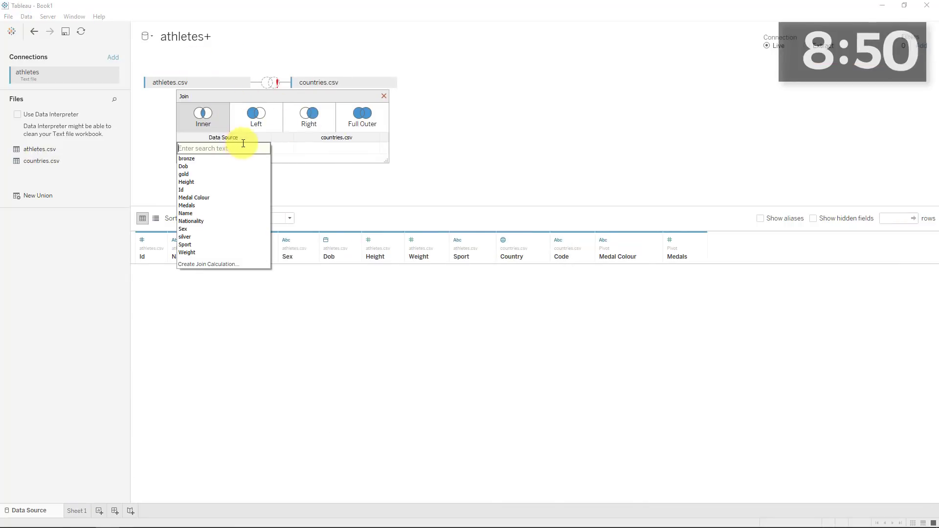
click(215, 221)
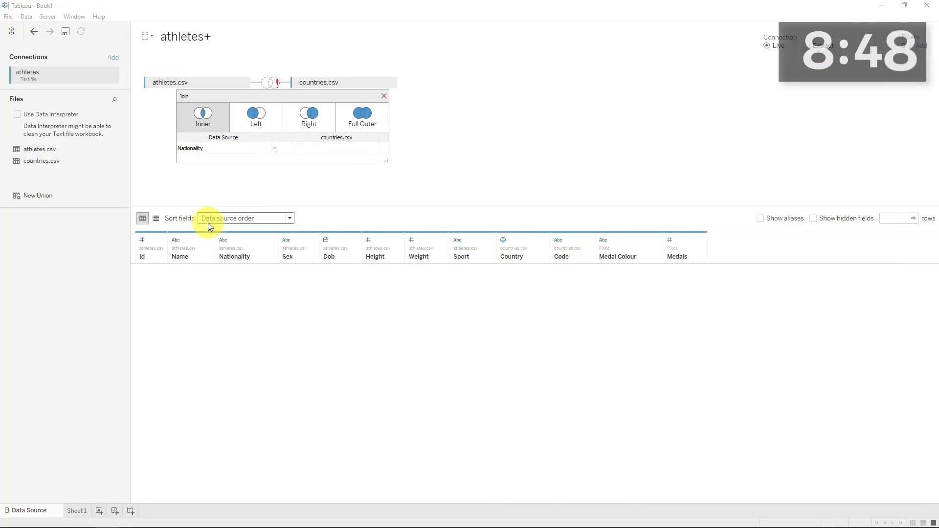
click(362, 149)
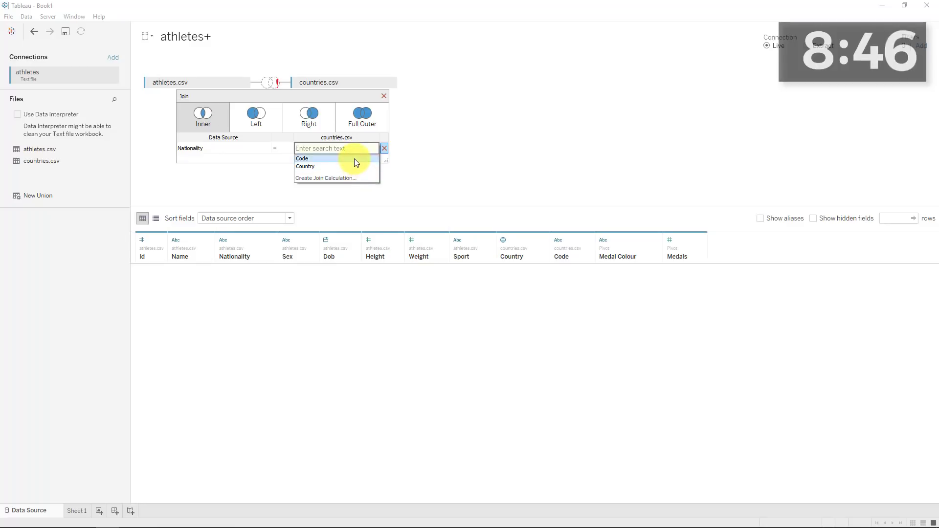
click(354, 159)
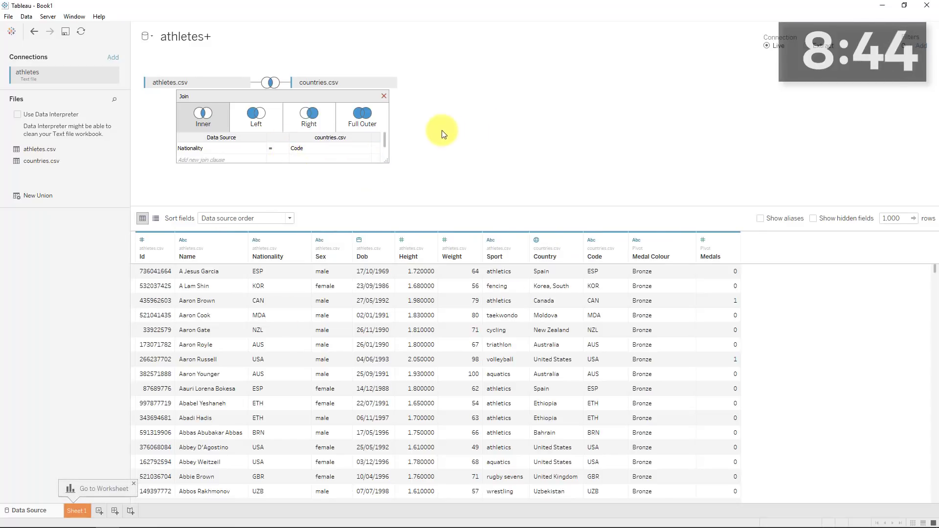
click(383, 97)
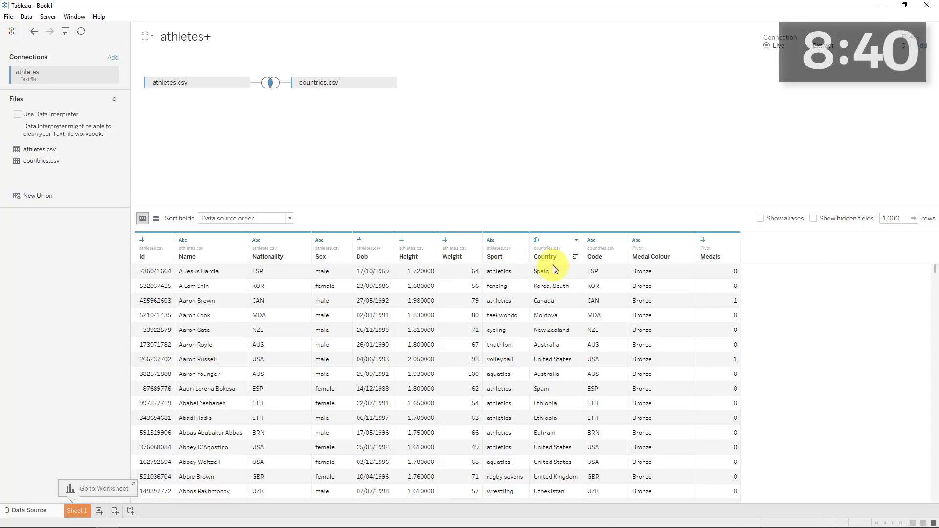
click(77, 511)
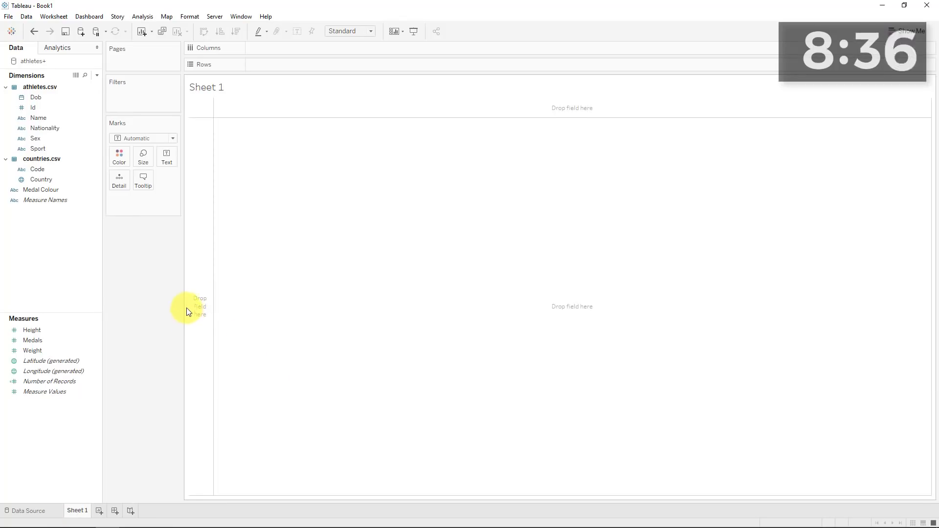
Step: Map Country as points and filter out the 3 unrecognised locations
click(44, 189)
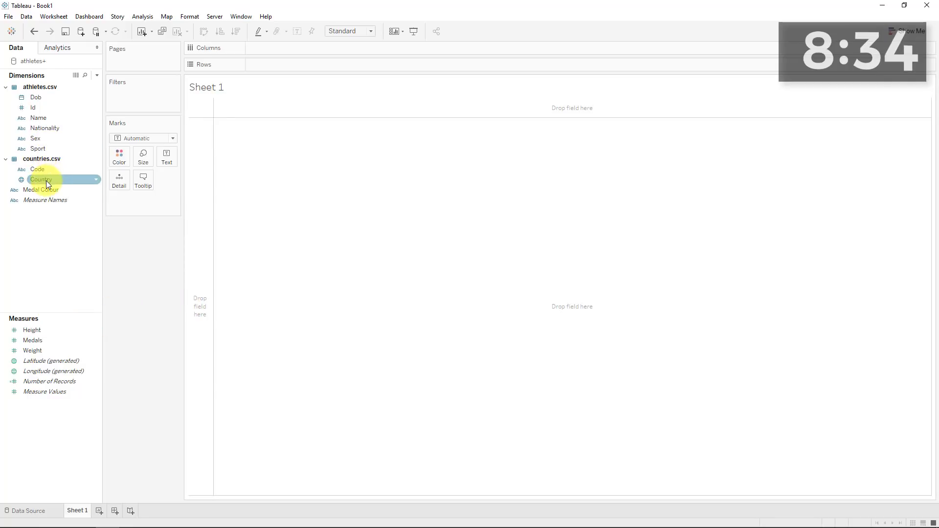
drag(46, 180, 309, 200)
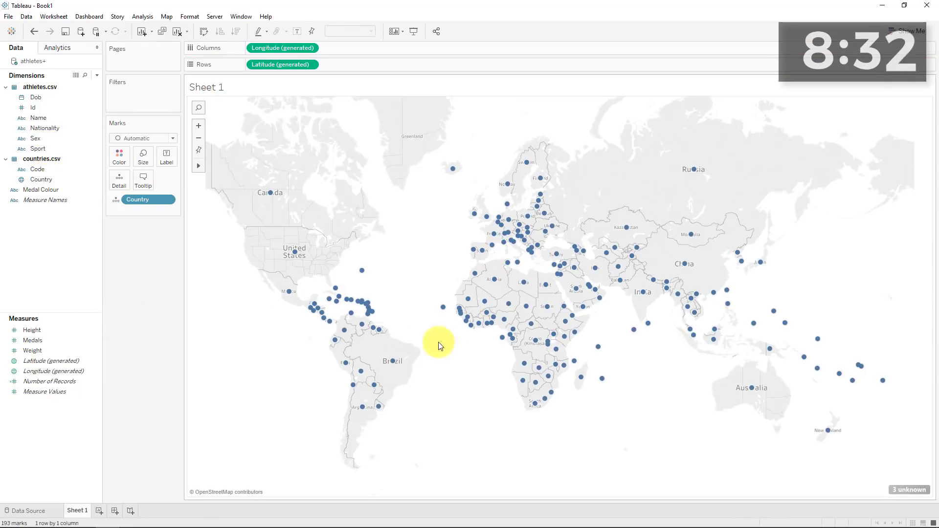
click(912, 493)
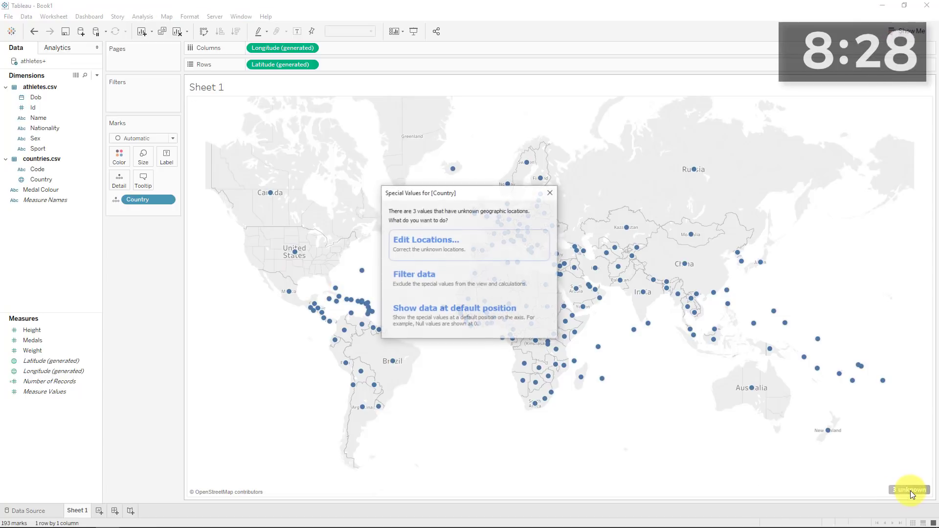
click(474, 255)
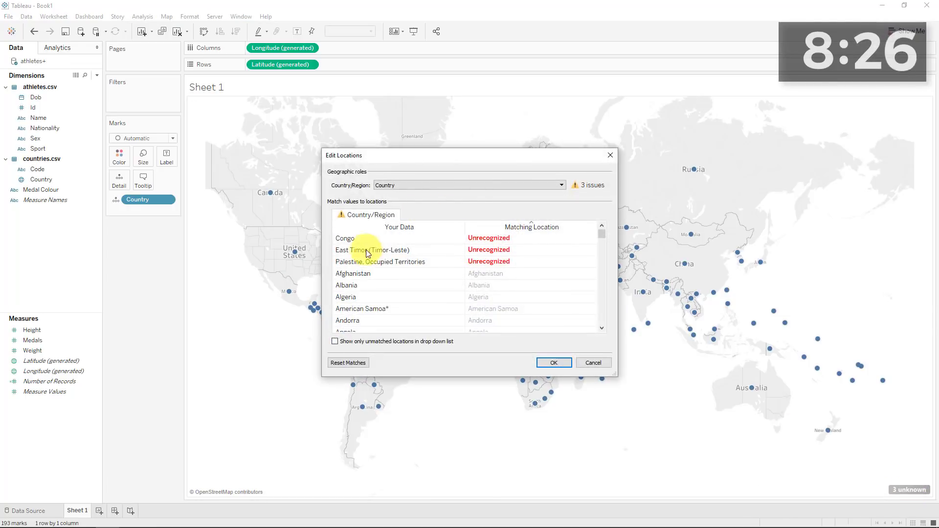
click(595, 364)
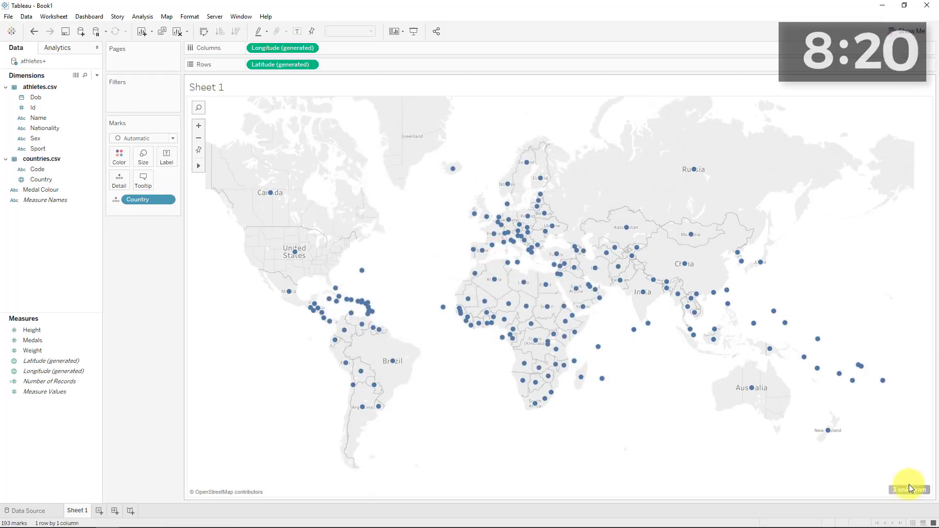
click(908, 489)
click(498, 286)
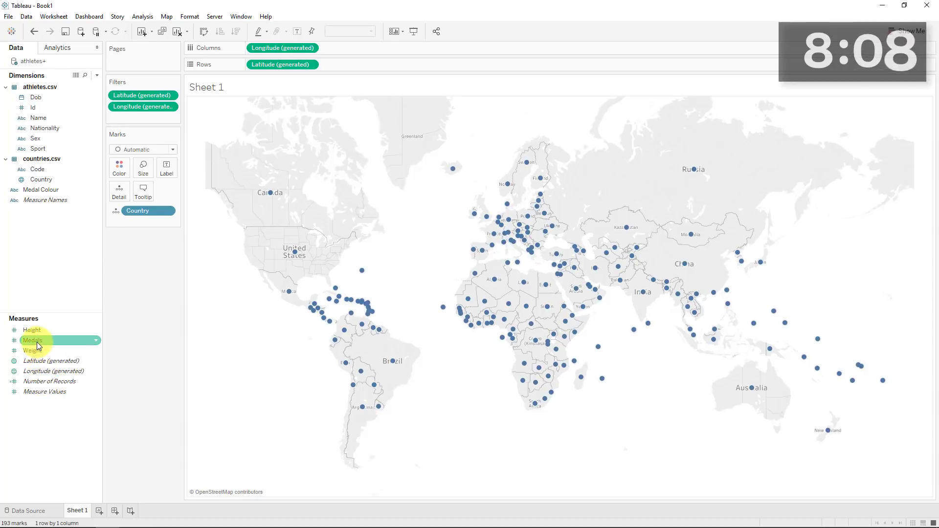
Step: Shade countries by SUM(Medals), dock the legend, and rename the sheet Map
drag(36, 341, 120, 168)
drag(856, 87, 139, 259)
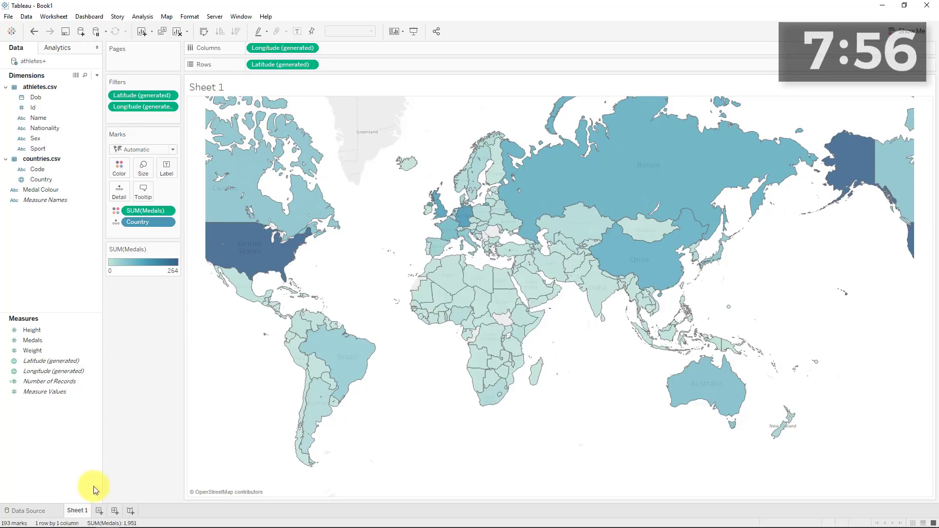
double_click(78, 511)
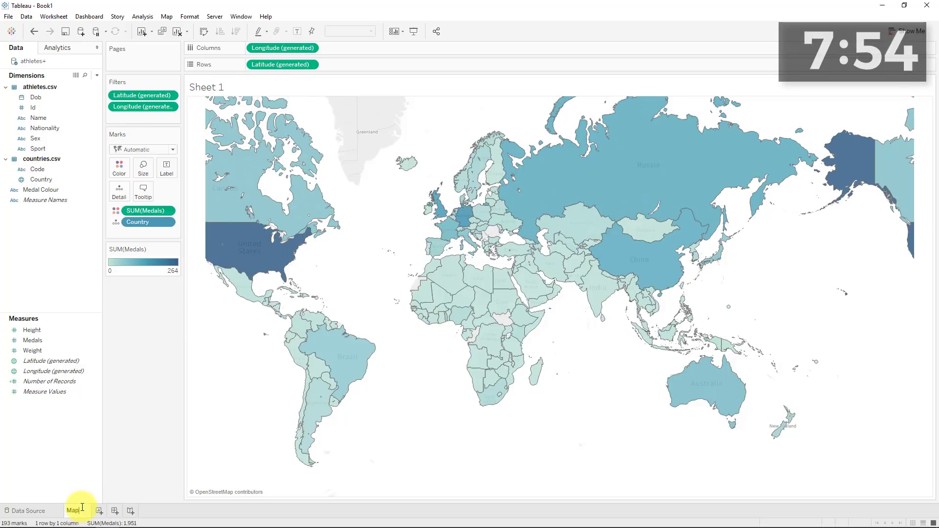
key(Return)
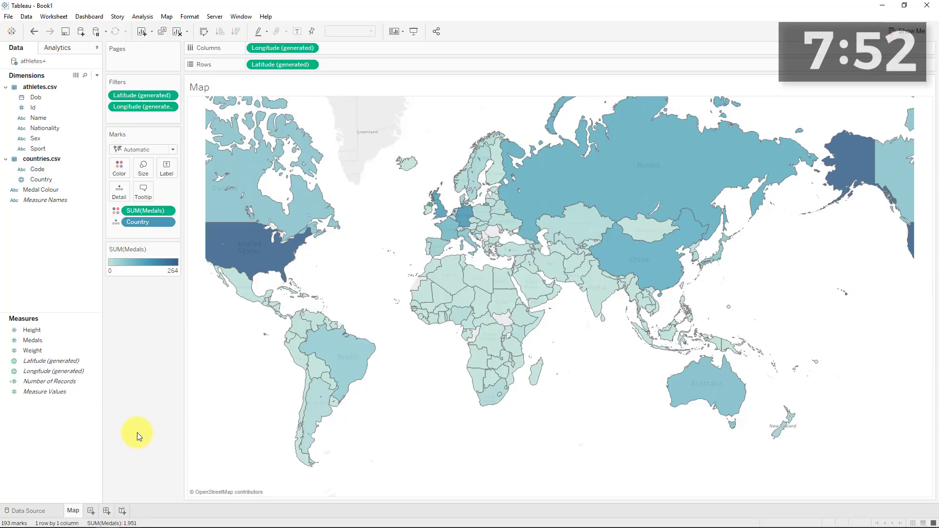
Step: Add a new blank Sheet 2 worksheet and return to the Map sheet
click(91, 511)
click(71, 511)
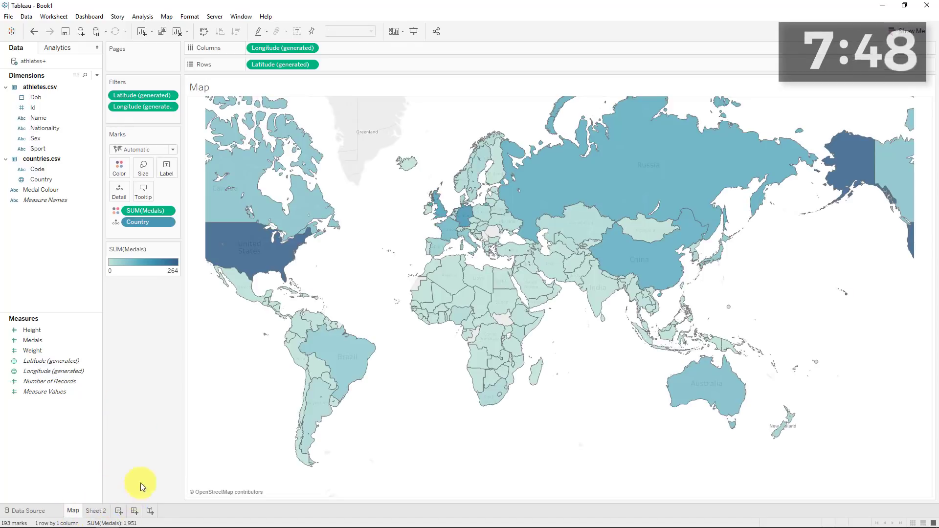
mouse_move(364, 353)
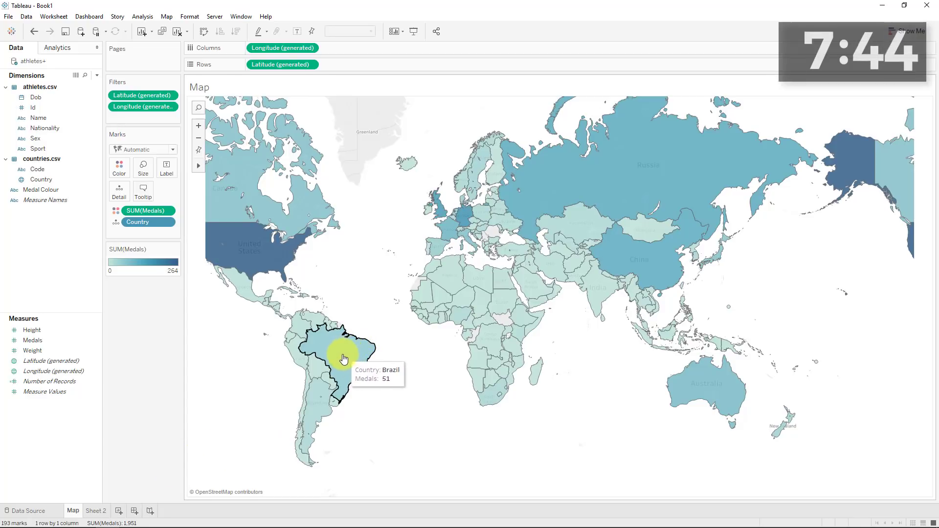
Step: On Sheet 2, chart total Medals per Medal Colour as vertical bars
click(95, 511)
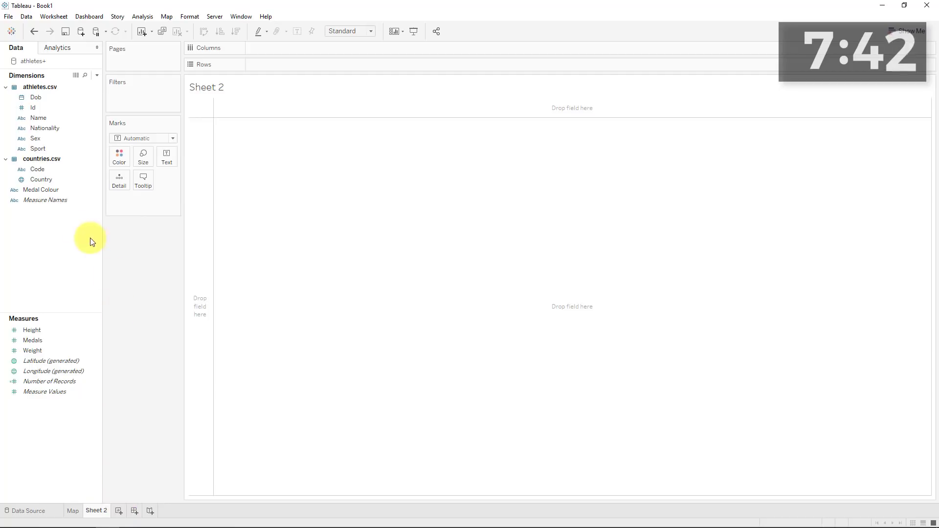
click(55, 202)
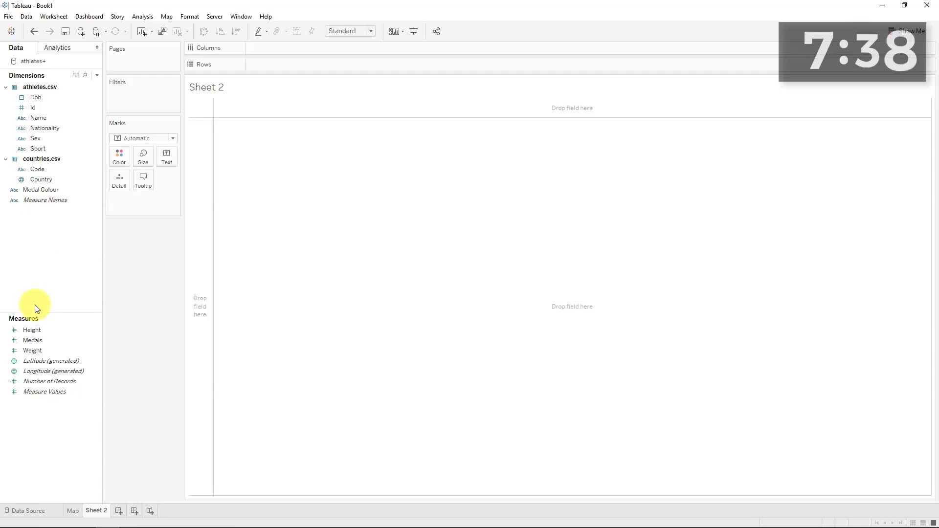
double_click(48, 189)
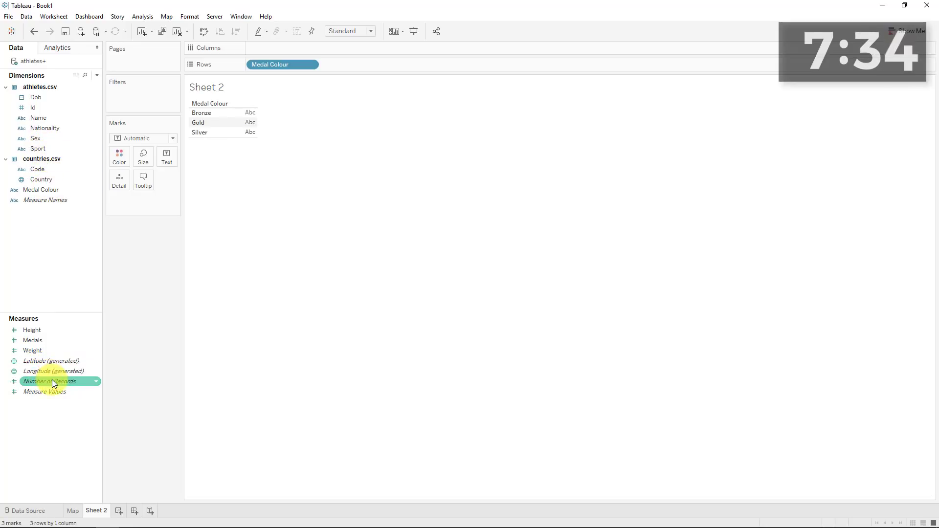
double_click(46, 342)
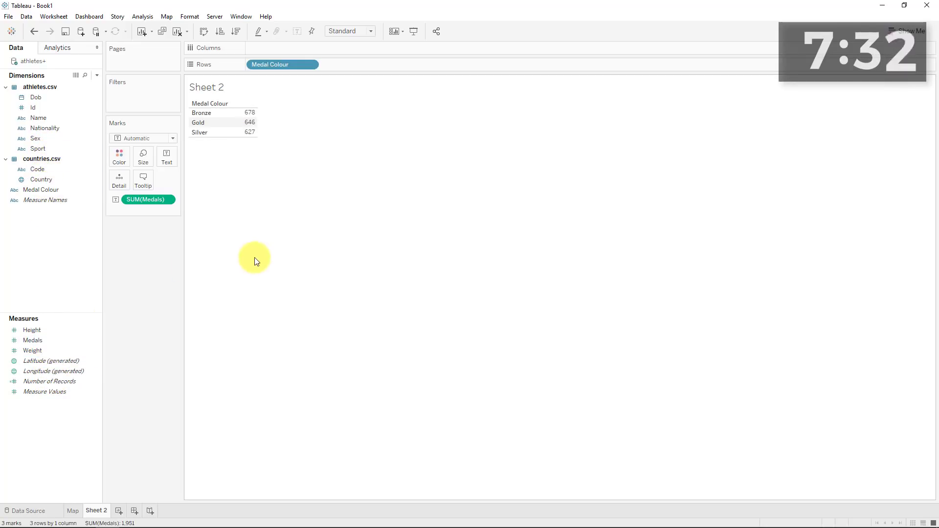
click(902, 35)
click(858, 100)
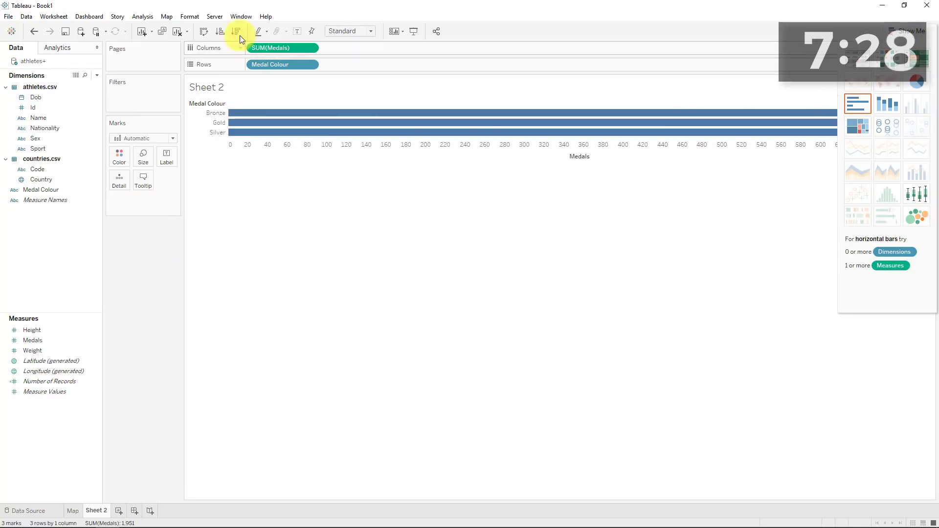
click(203, 32)
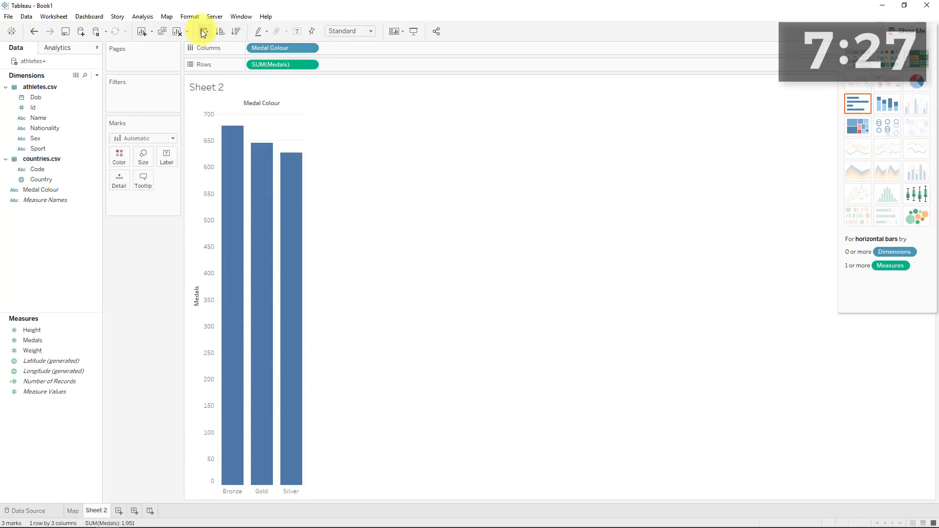
click(825, 68)
Step: Colour the bars by Medal Colour and dock its legend in the workspace
click(83, 117)
drag(44, 190, 119, 160)
drag(880, 83, 123, 245)
Step: Apply Tableau 20 colours: brown for Bronze, yellow for Gold, grey for Silver
double_click(123, 243)
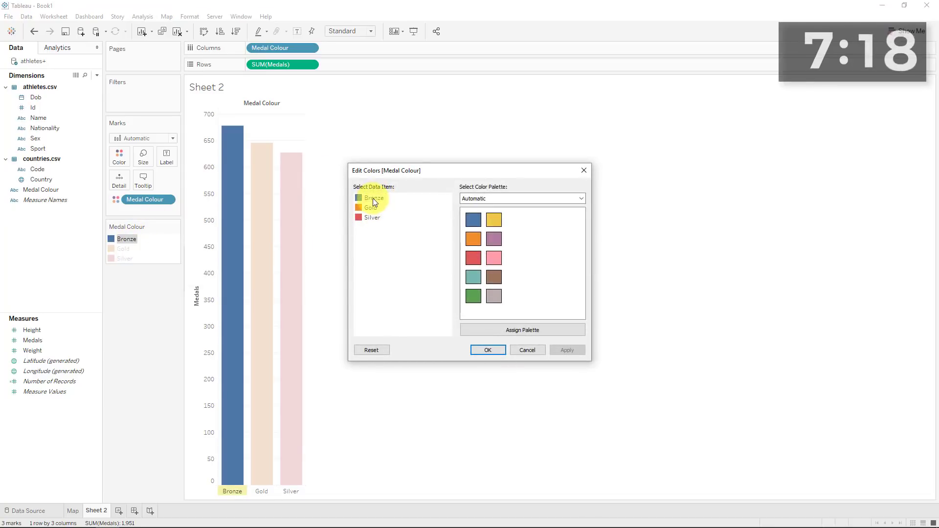
click(491, 204)
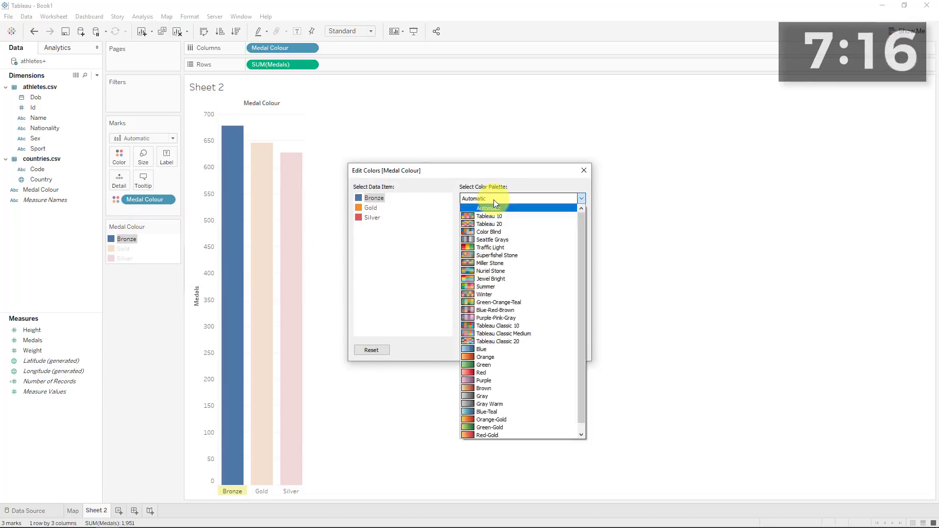
click(504, 225)
click(538, 276)
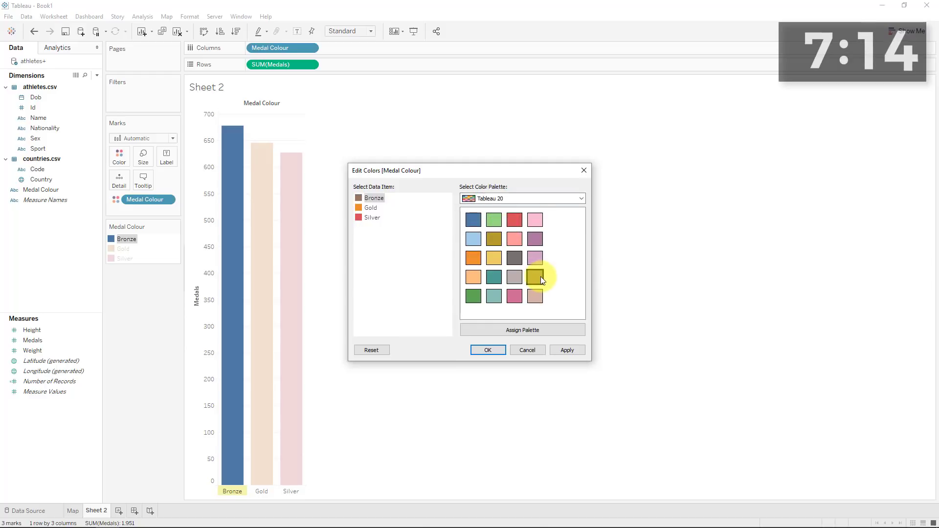
click(377, 209)
click(493, 259)
click(391, 219)
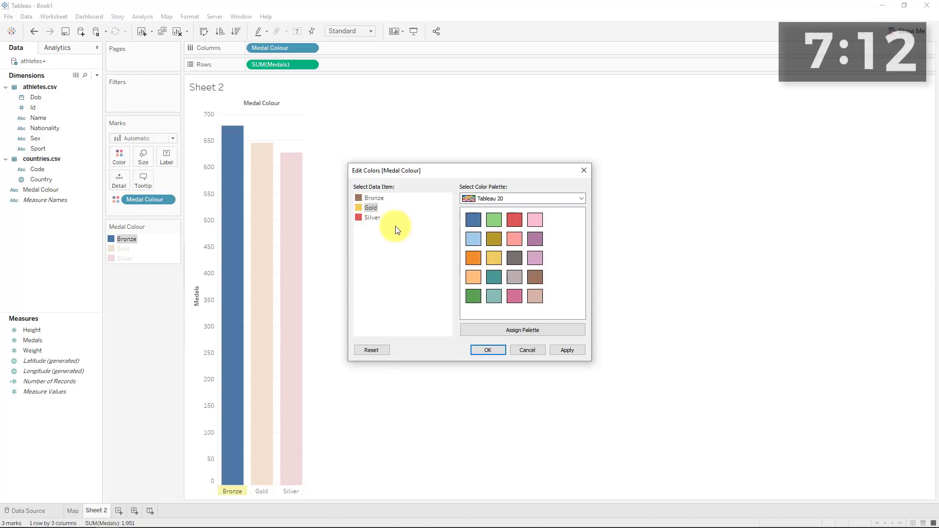
click(514, 279)
click(573, 349)
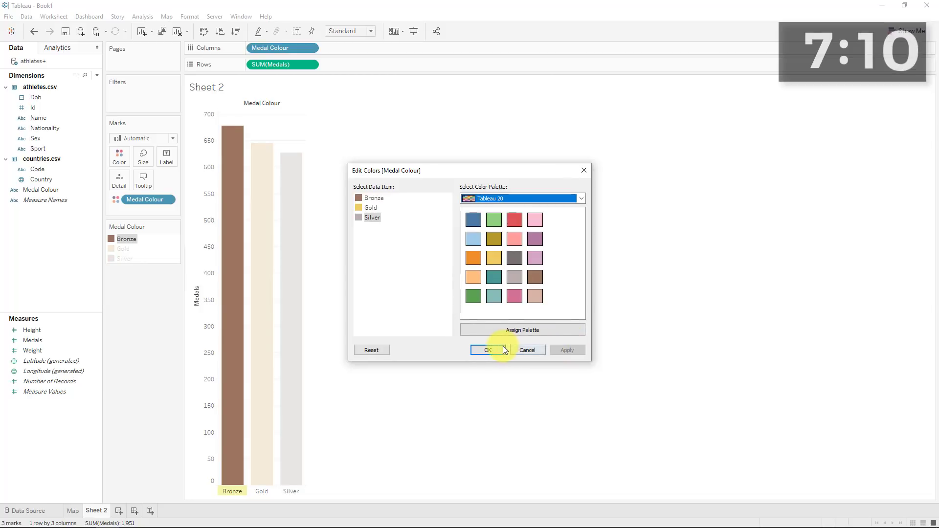
click(502, 350)
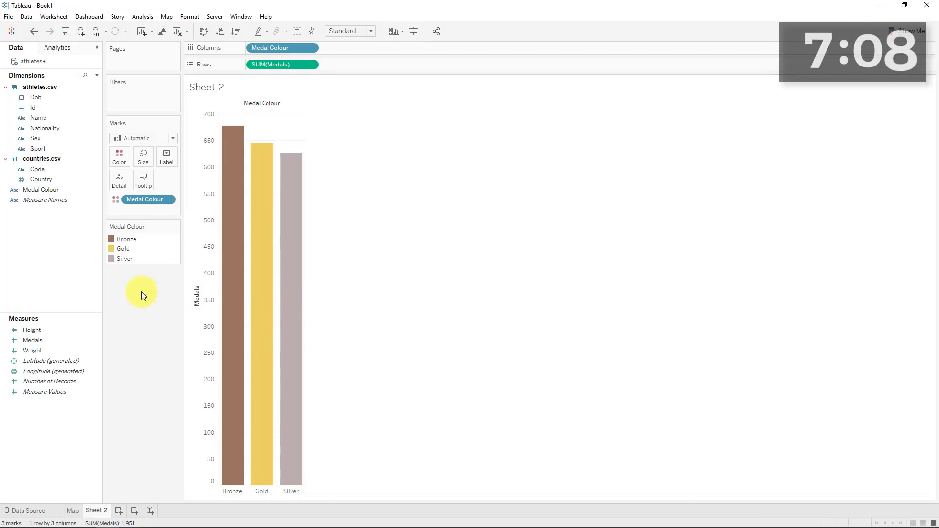
Step: Reorder the legend so the bars read Gold, Silver, Bronze
click(126, 239)
click(127, 240)
drag(127, 239, 125, 259)
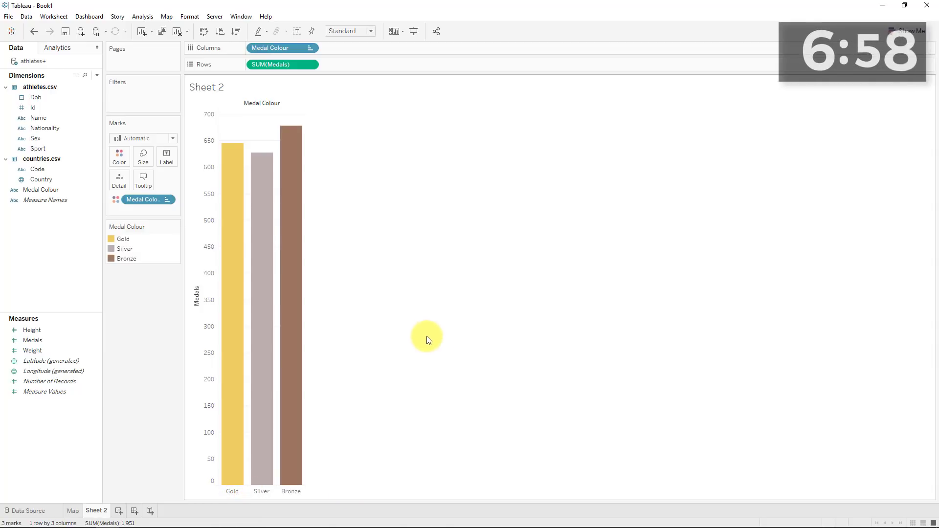
Step: Rename Sheet 2 to 'Medal Standings' and return to the Map worksheet
double_click(97, 511)
text(Medal Stadning)
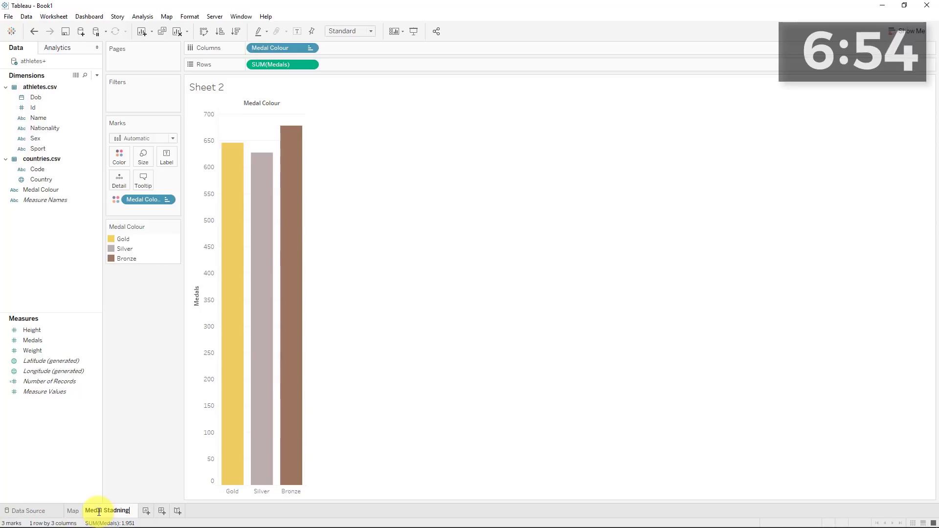
key(BackSpace)
key(BackSpace)
key(BackSpace)
key(BackSpace)
text(ndain)
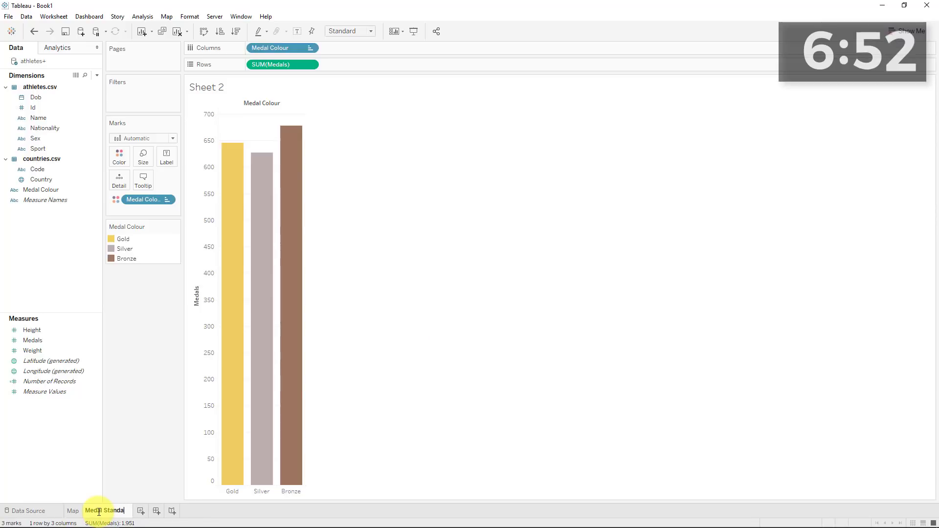
key(BackSpace)
key(BackSpace)
key(BackSpace)
text(ing)
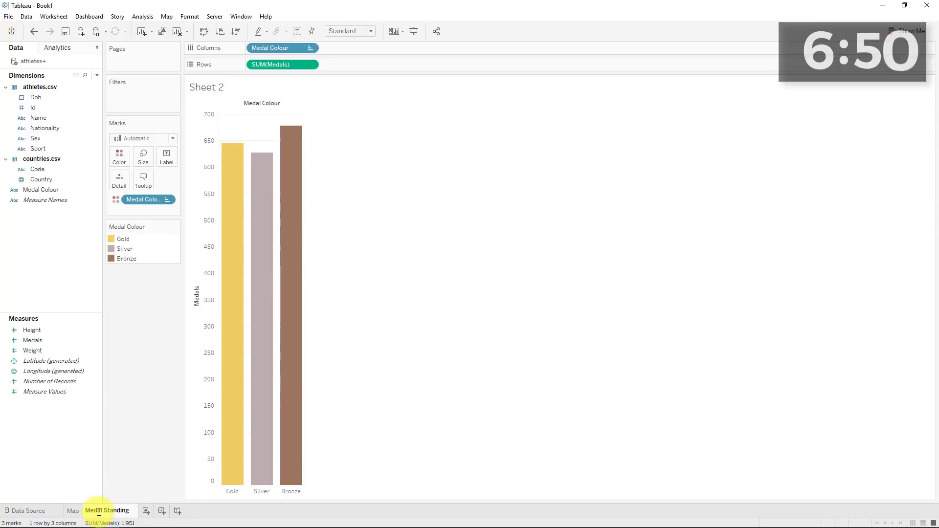
text(s)
key(Return)
click(73, 511)
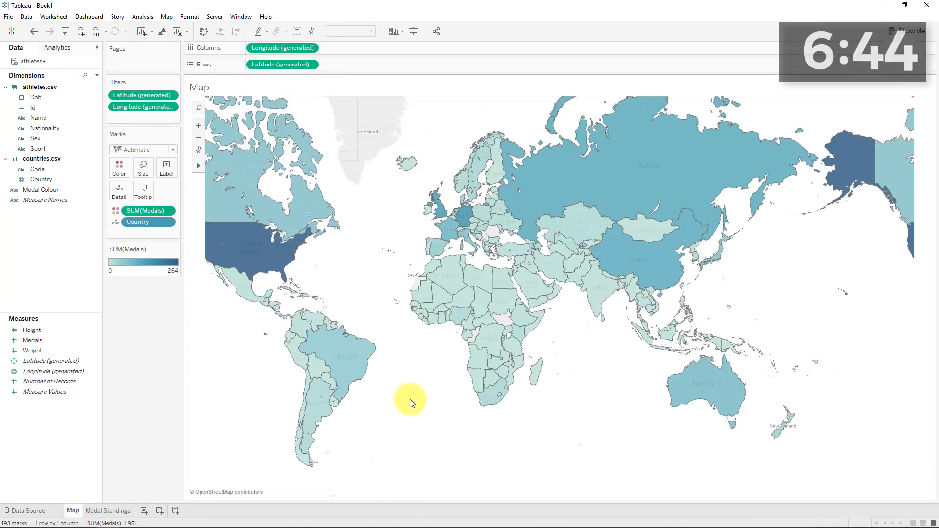
Step: Insert the Medal Standings sheet into the Map tooltip and test it on countries
click(145, 192)
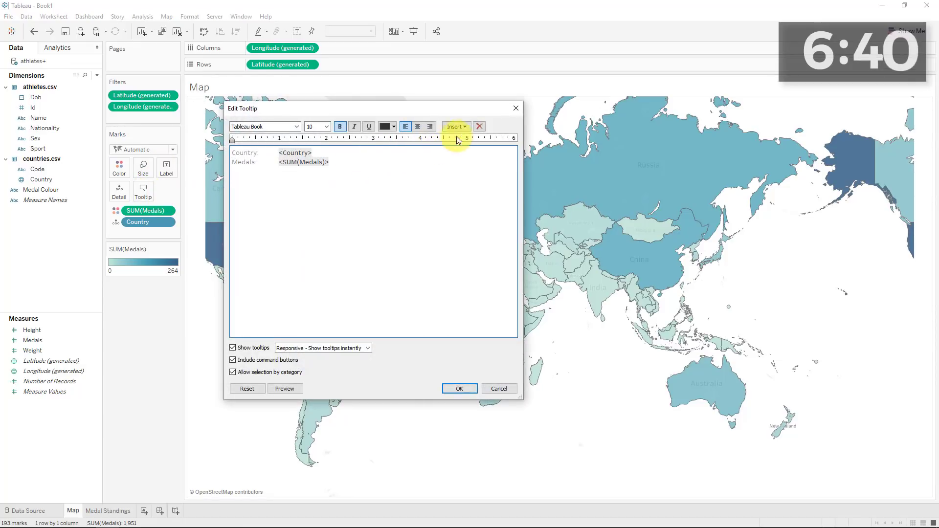
click(458, 127)
mouse_move(477, 141)
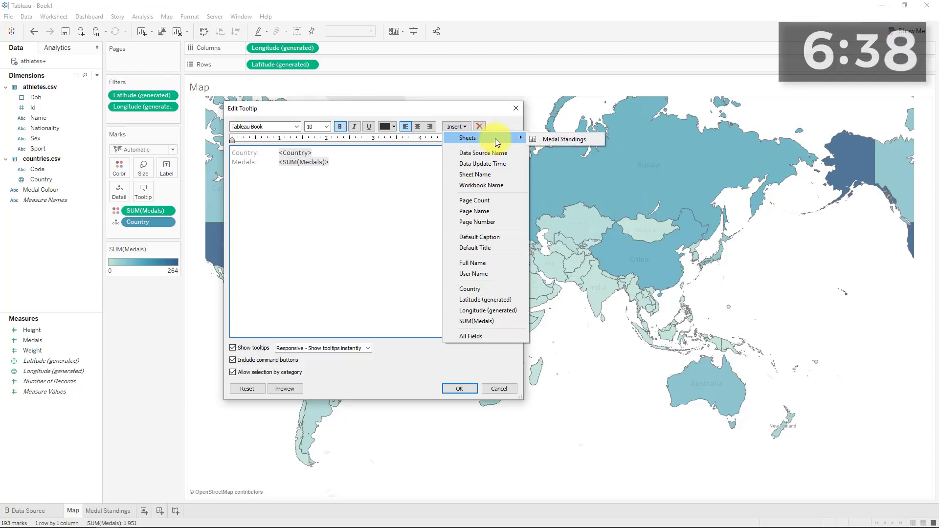
click(592, 139)
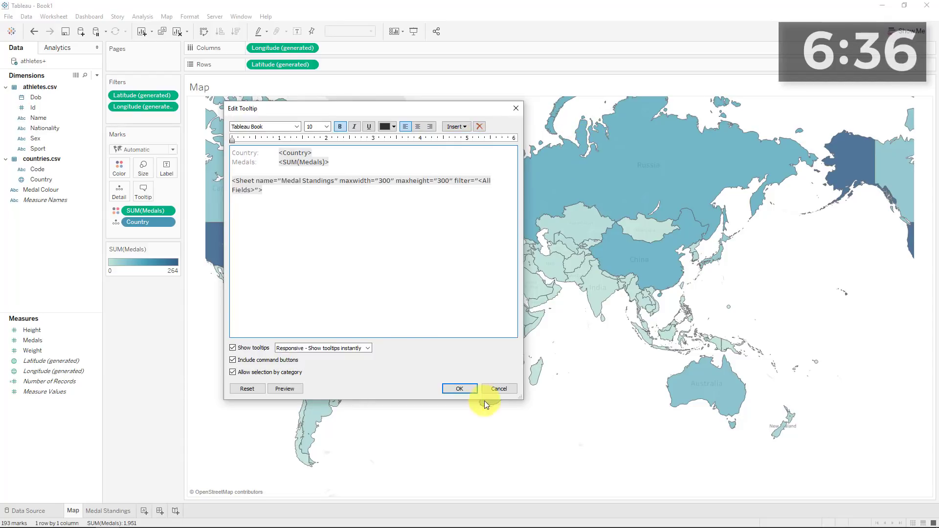
click(465, 389)
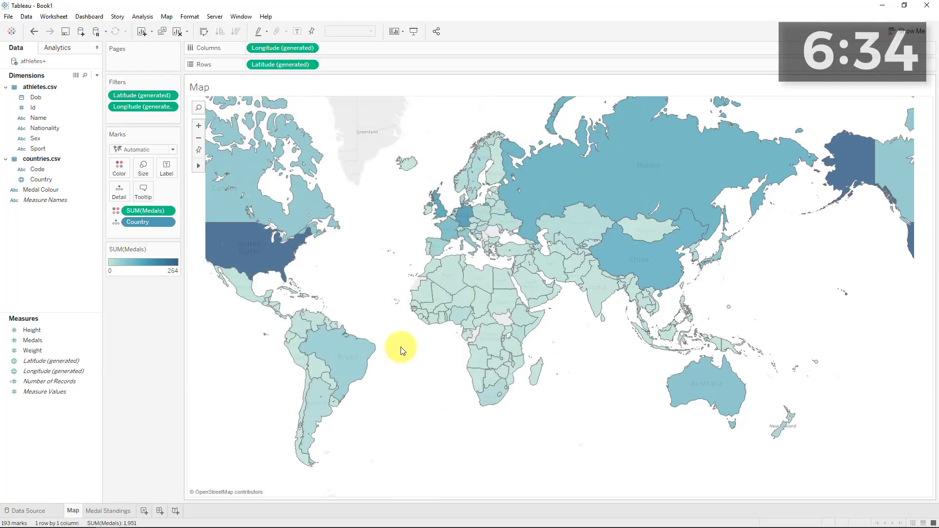
mouse_move(598, 209)
mouse_move(599, 193)
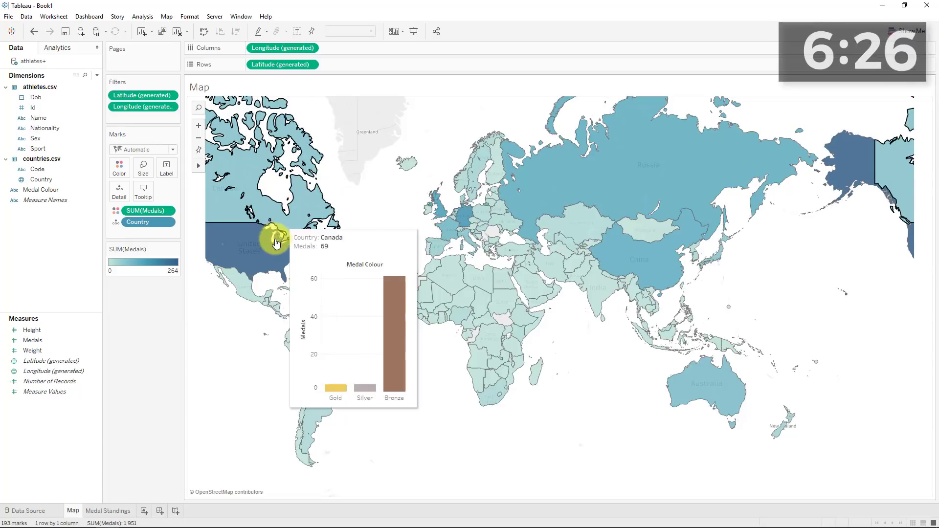
mouse_move(262, 252)
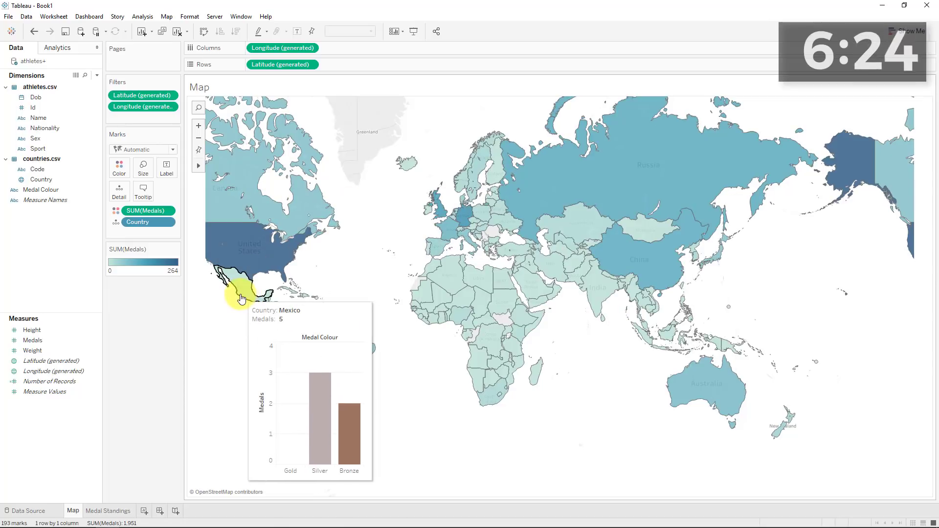
mouse_move(481, 356)
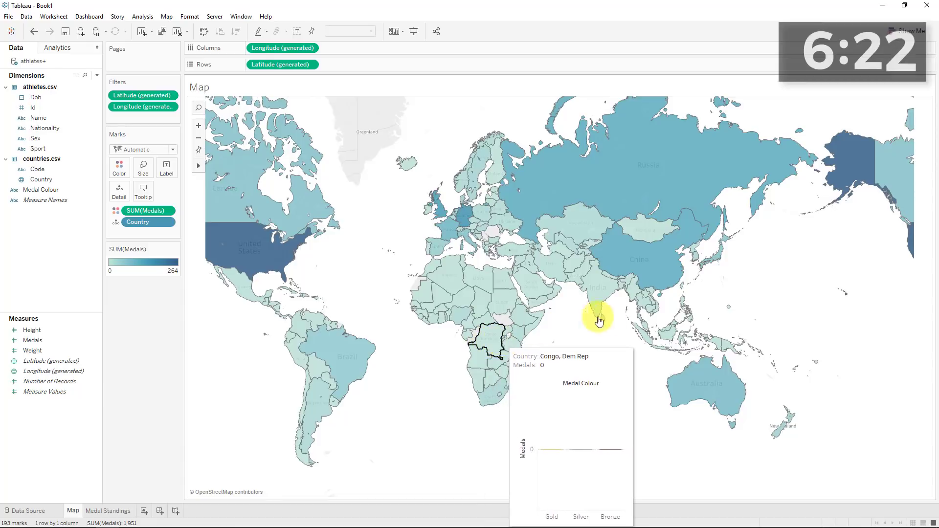
Step: From the Medal Standings tab, add a new blank Sheet 3 worksheet
click(90, 510)
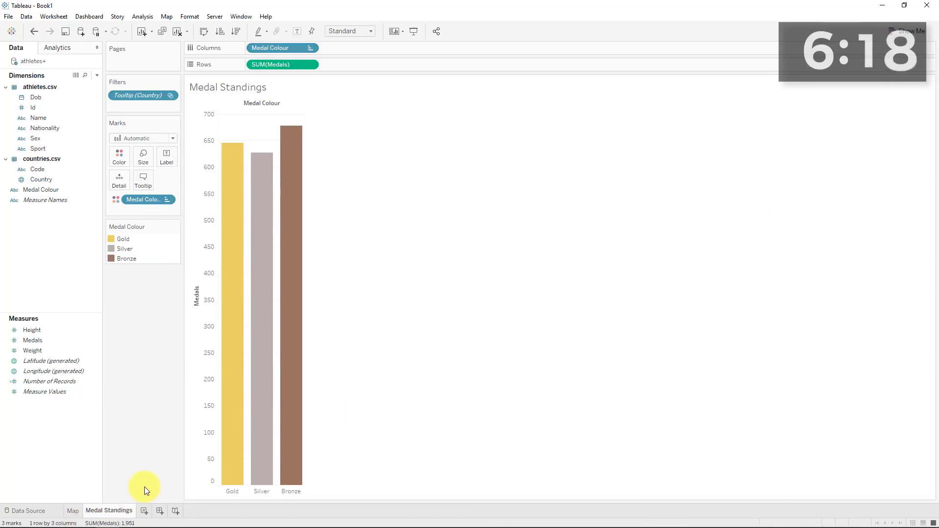
click(145, 511)
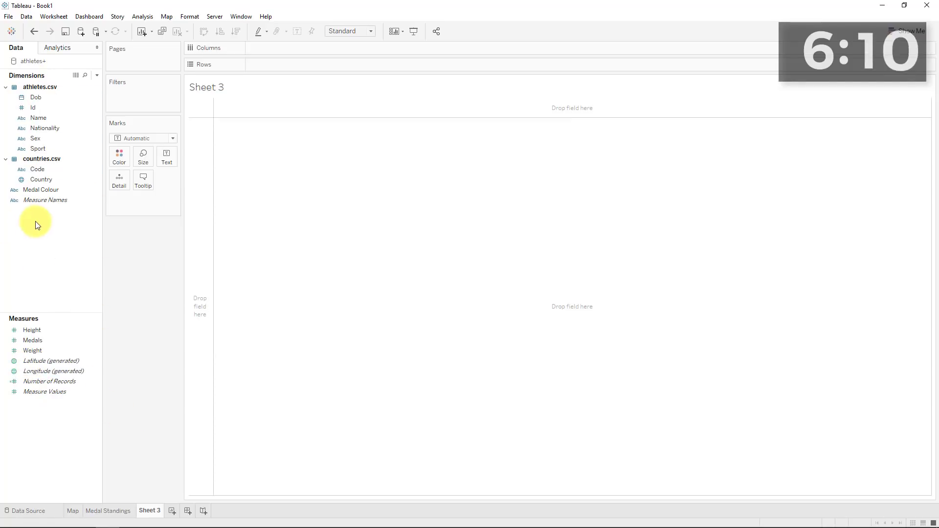
Step: Create a calculated field from the Dob field and name it Age
right_click(55, 96)
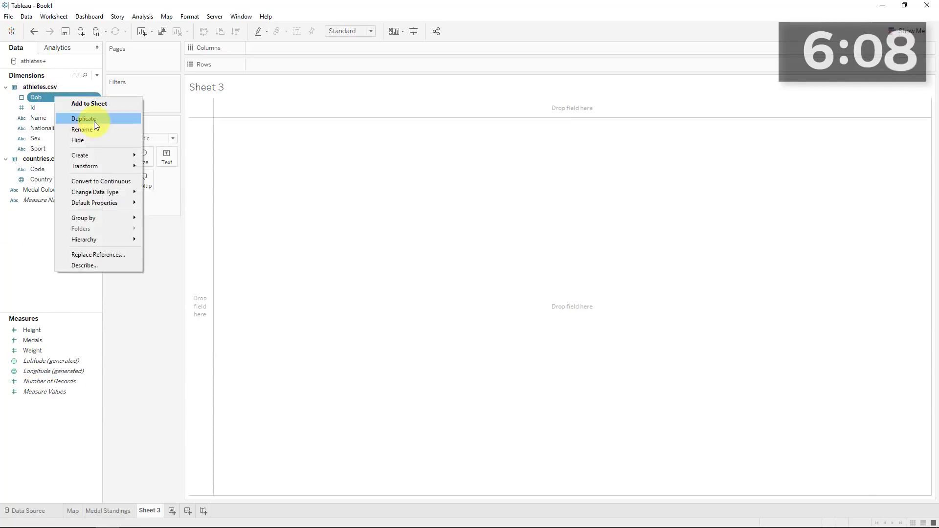
mouse_move(110, 156)
click(168, 155)
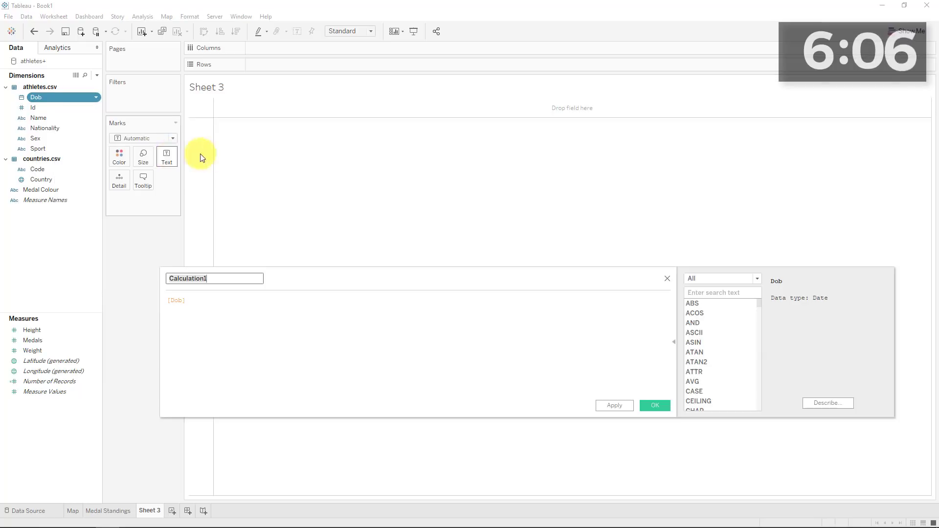
text(Agr)
key(Tab)
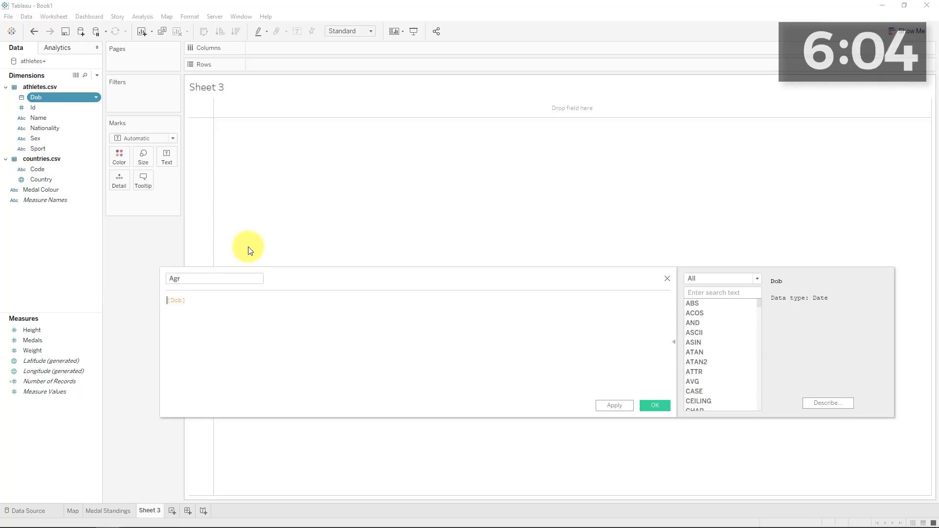
click(217, 277)
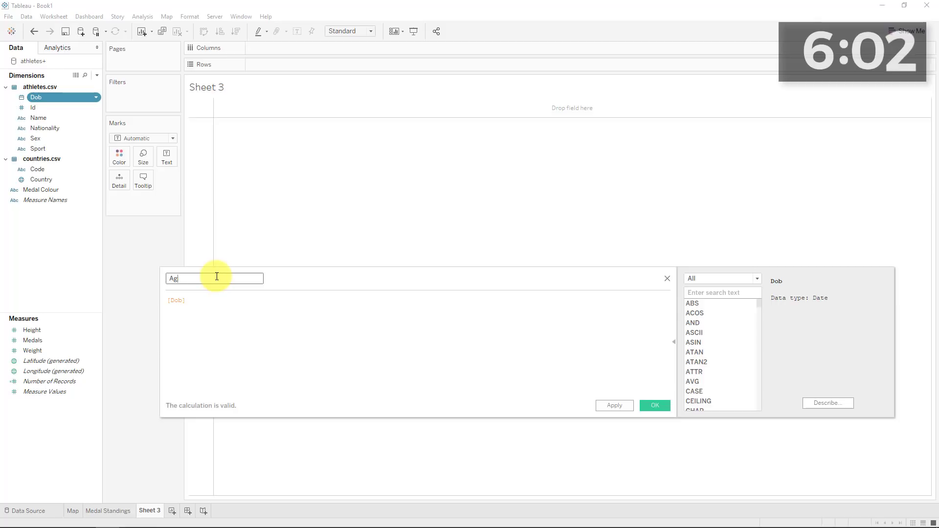
text(e)
key(Tab)
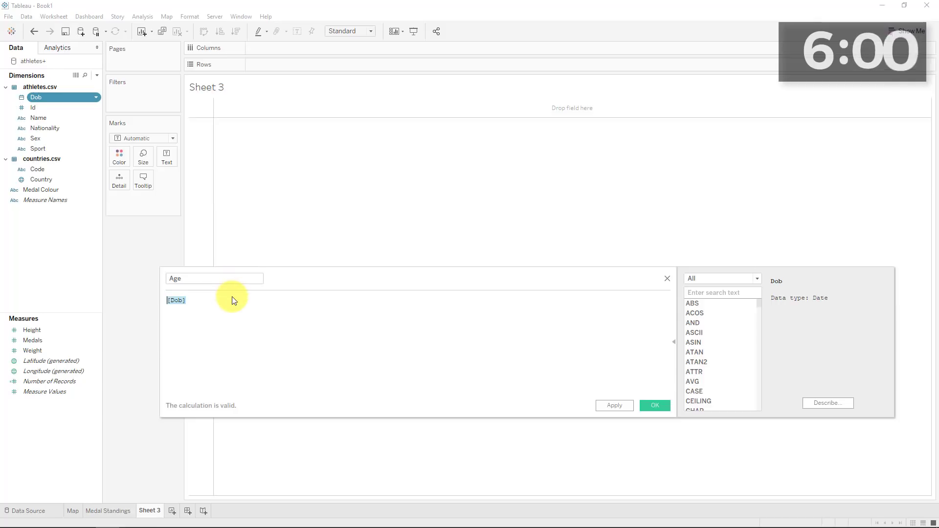
Step: Enter the formula DATEDIFF("year",[Dob],TODAY()) and save the Age field
text(dat)
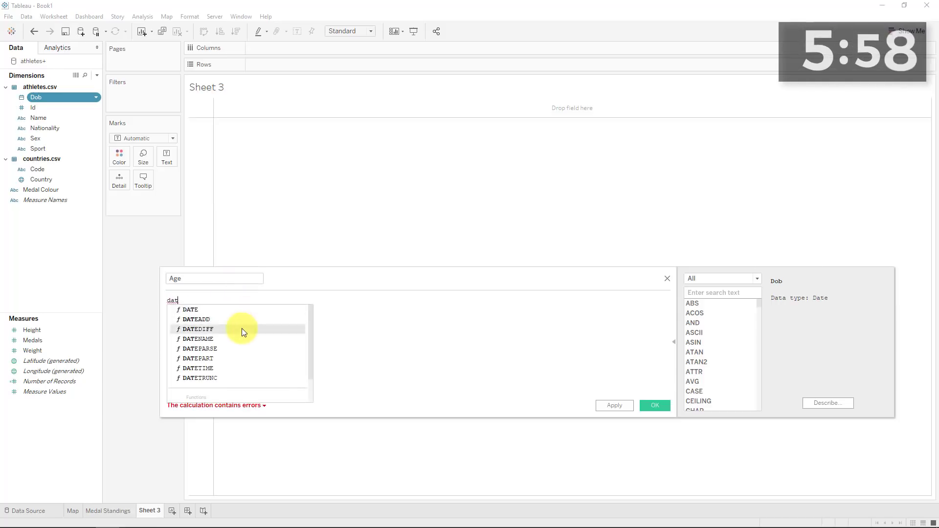
double_click(242, 329)
text("year",)
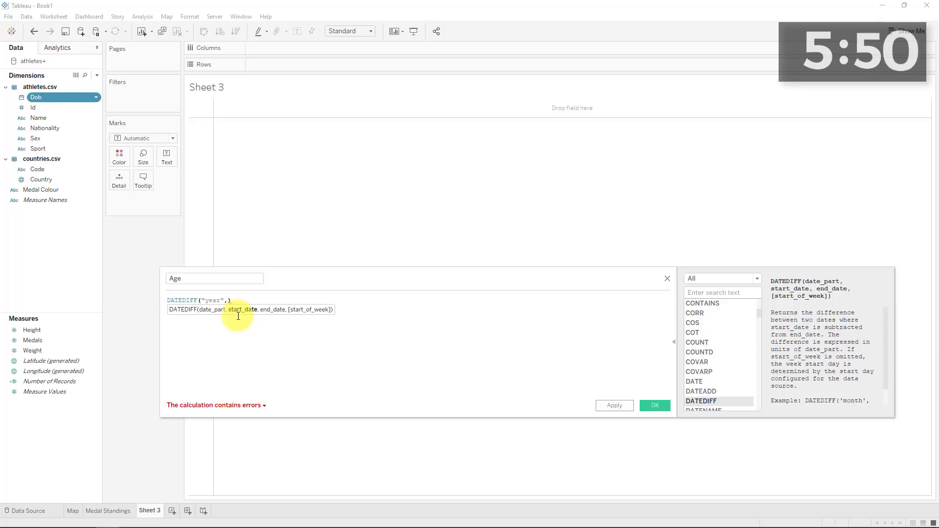
text([D)
key(Return)
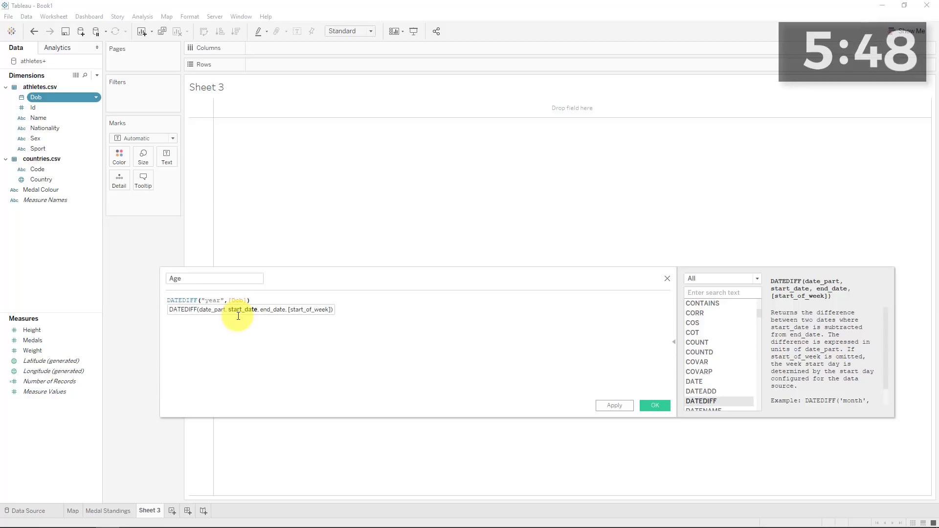
text(,TOD)
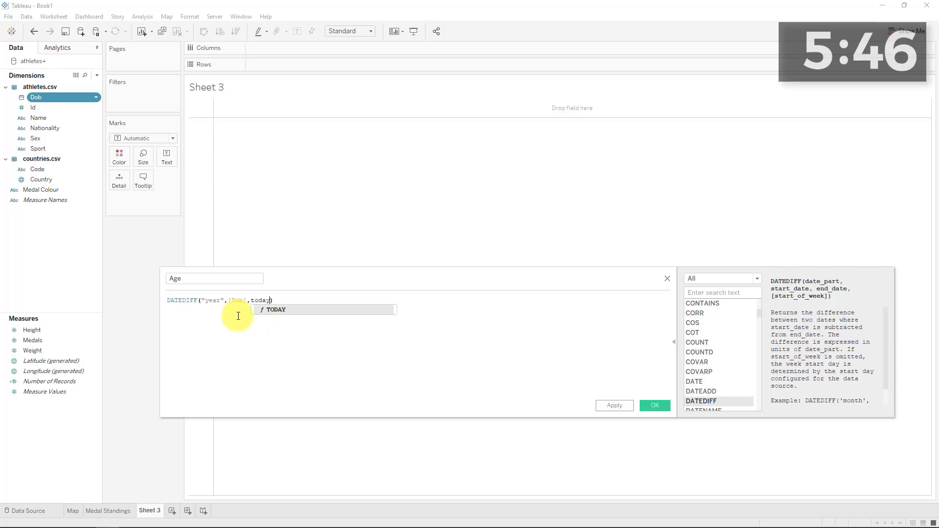
key(Return)
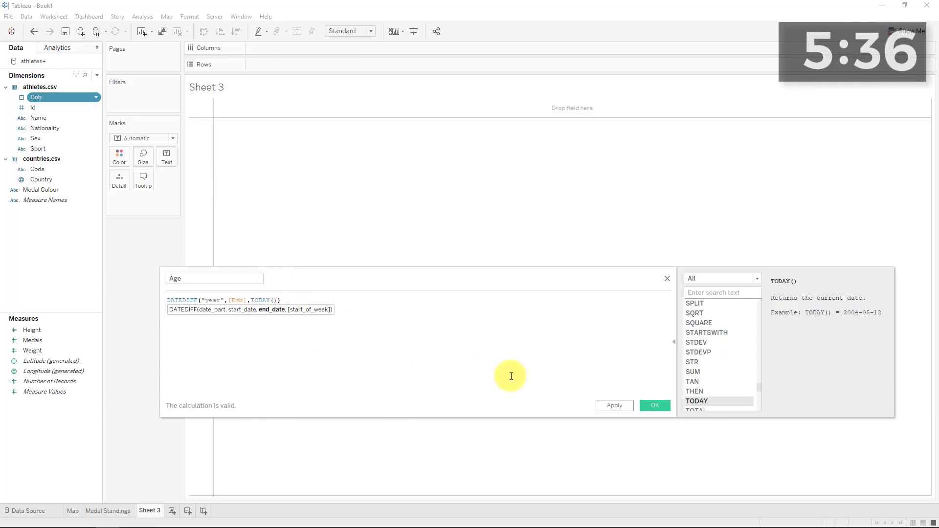
click(655, 406)
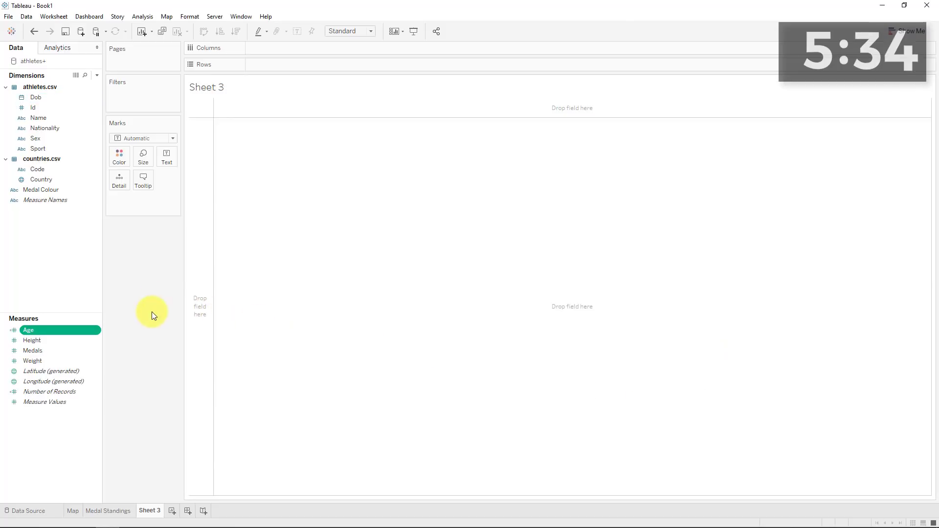
Step: Create bins from the Age measure with a bin size of 5
click(97, 331)
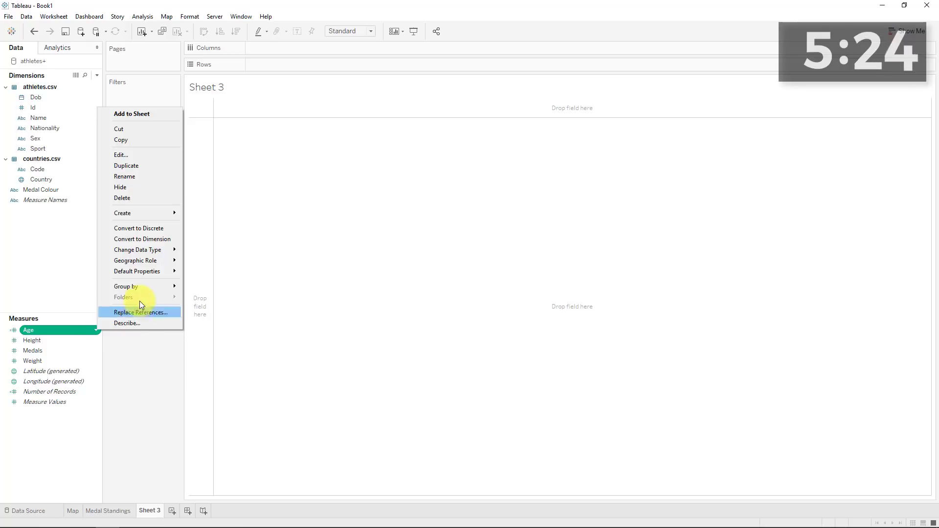
mouse_move(137, 216)
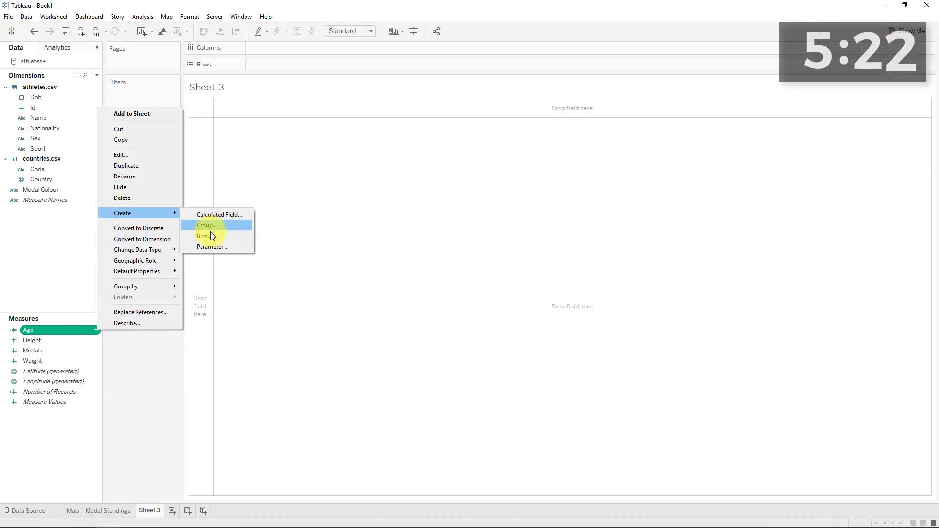
click(236, 237)
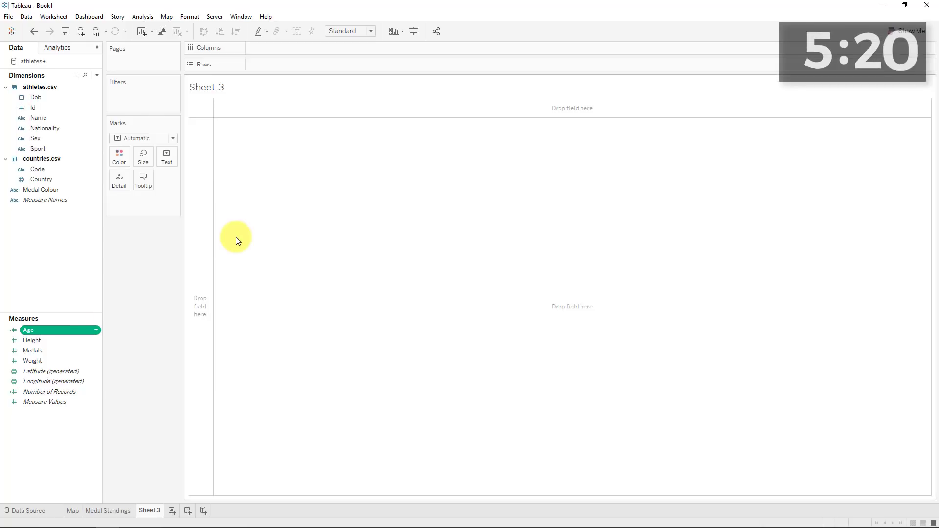
key(Tab)
text(5)
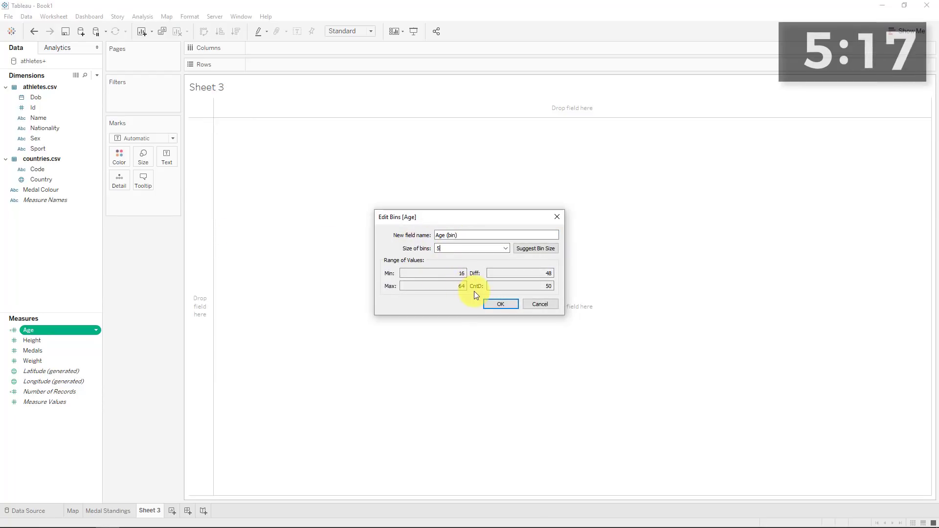
click(496, 304)
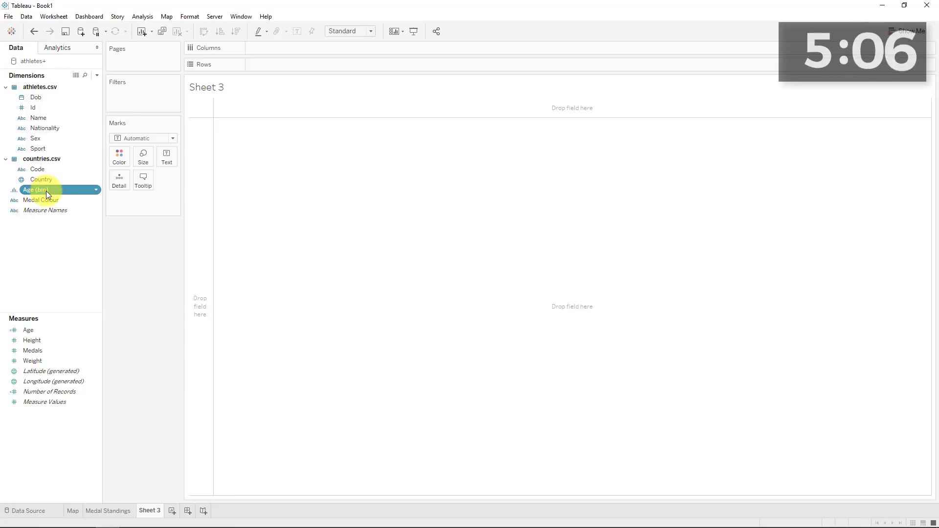
Step: Place Age (bin) on Columns of Sheet 3
drag(48, 189, 287, 49)
click(59, 330)
click(55, 380)
click(61, 399)
click(75, 392)
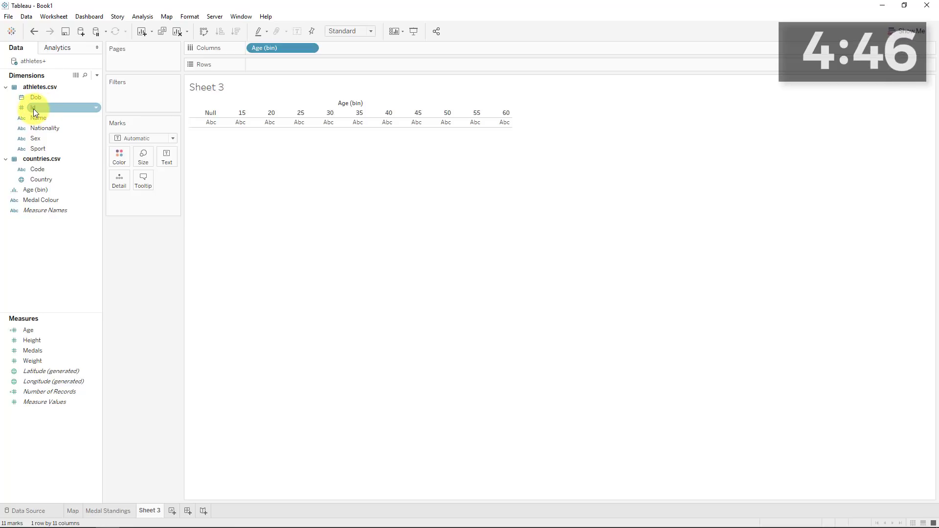
Step: Add Id to Rows as a distinct count, CNTD(Id), to draw the histogram bars
drag(33, 108, 263, 63)
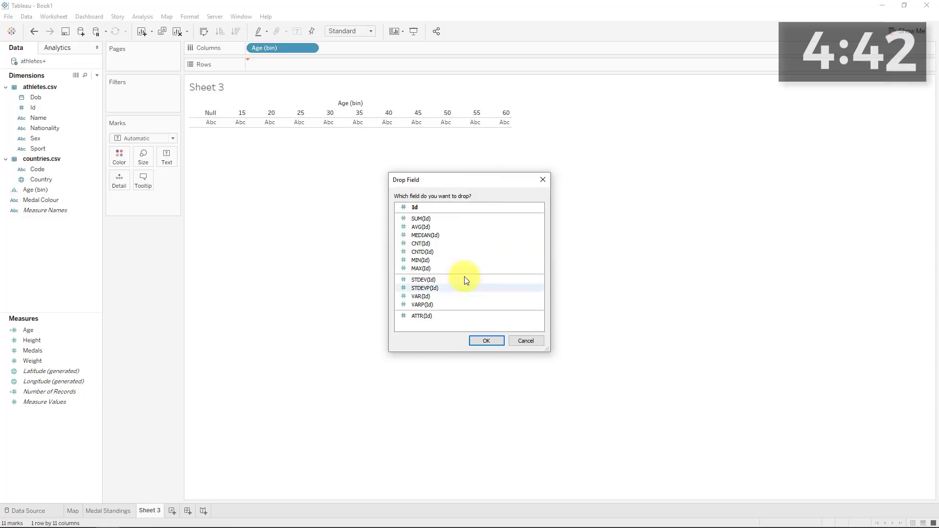
drag(467, 184, 317, 139)
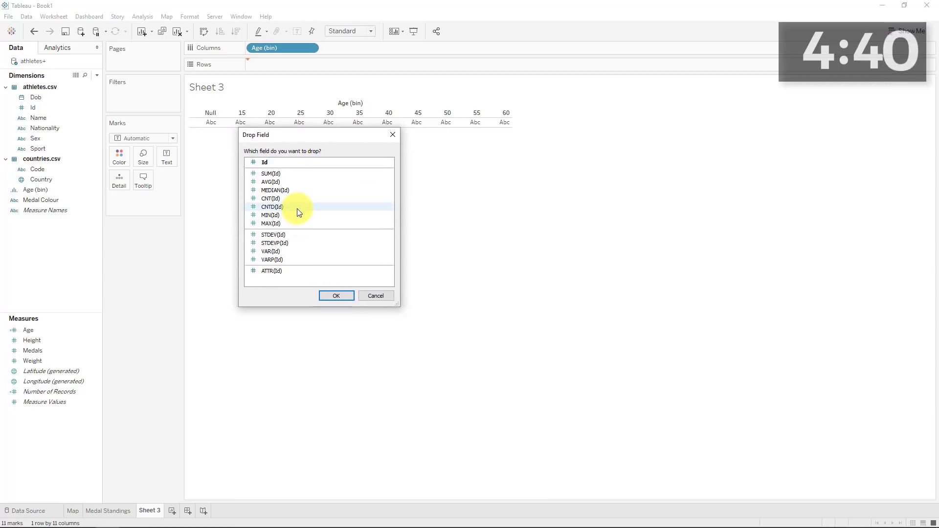
click(275, 207)
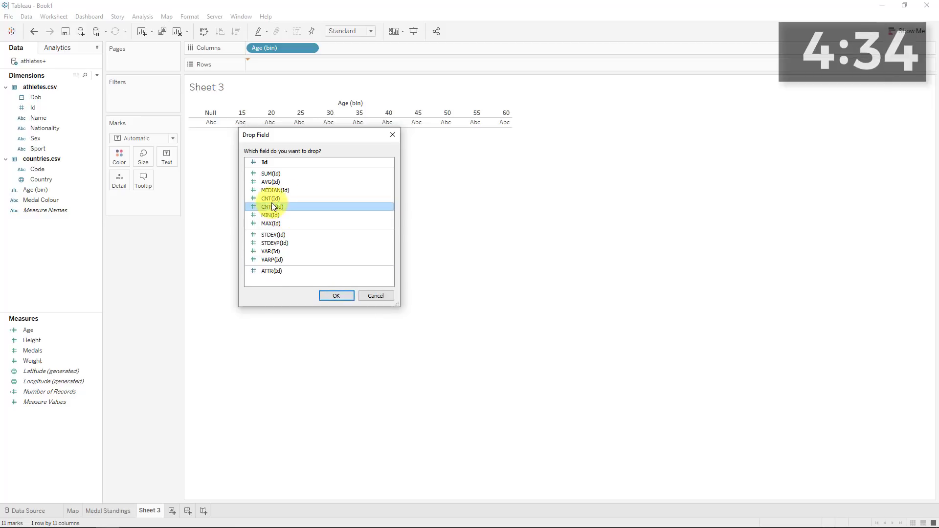
click(337, 294)
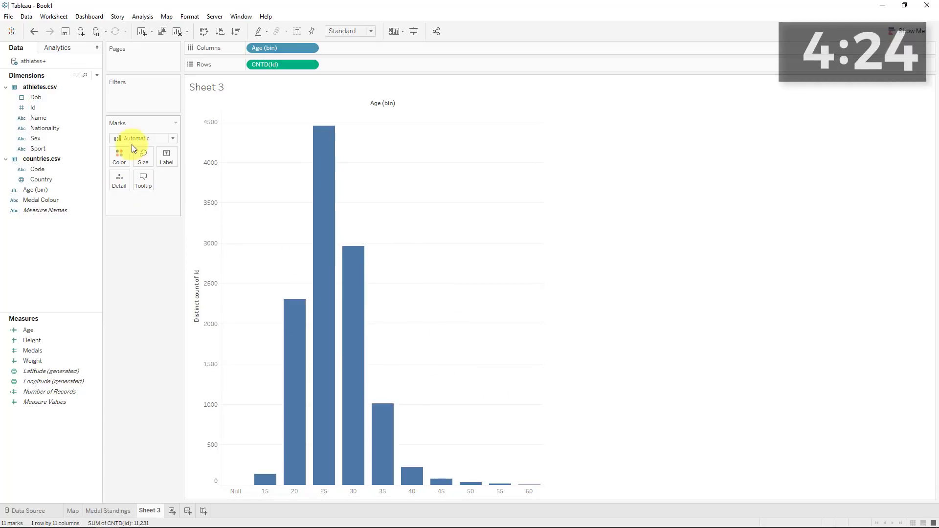
Step: Colour the histogram bars taupe grey and exclude the Null age bin
click(121, 156)
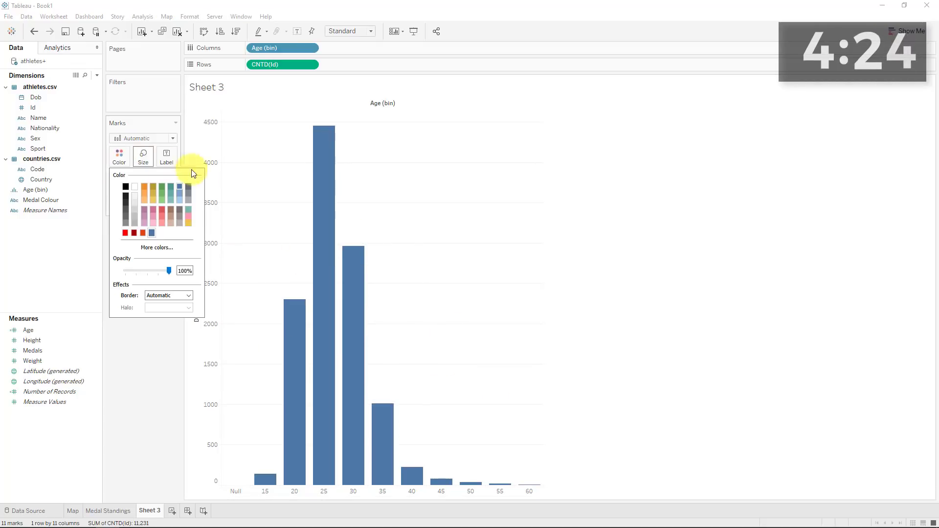
click(180, 211)
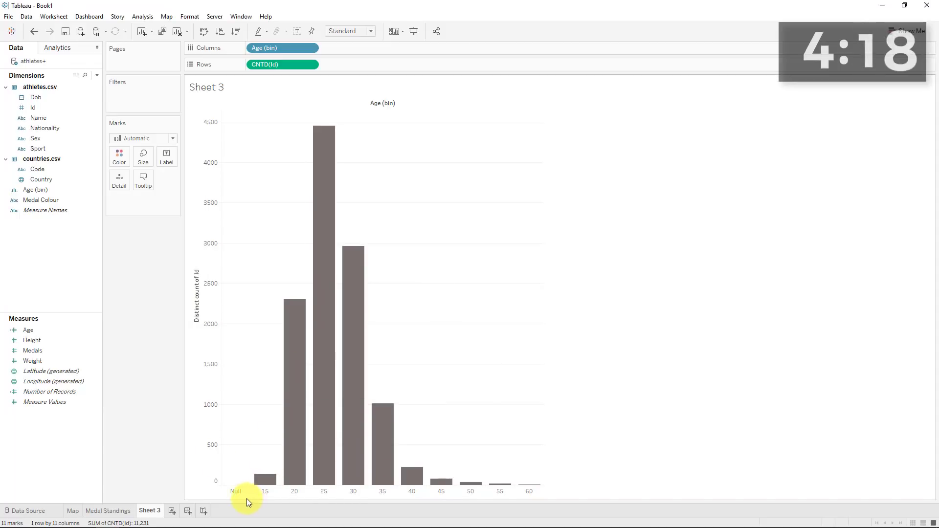
click(236, 491)
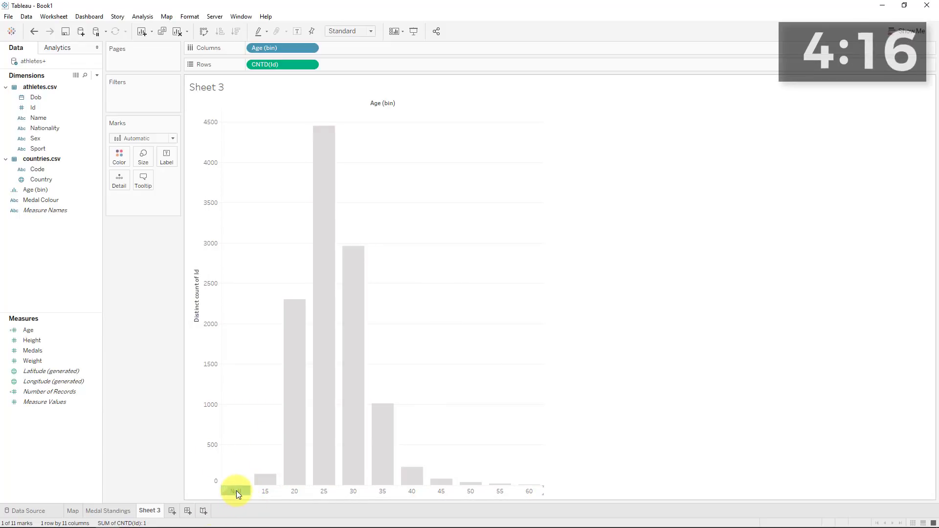
right_click(236, 491)
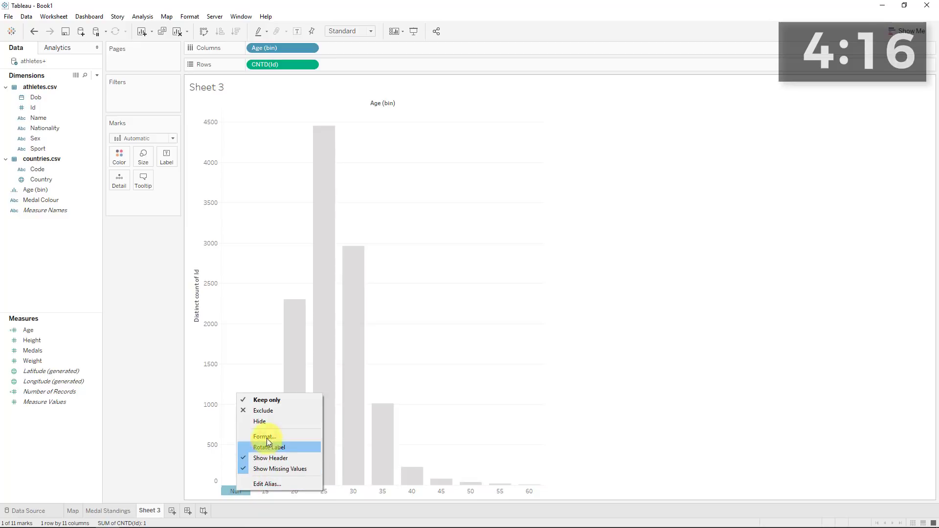
click(277, 410)
Step: Rename Sheet 3 to 'Age Histogram' and add a new worksheet
double_click(149, 510)
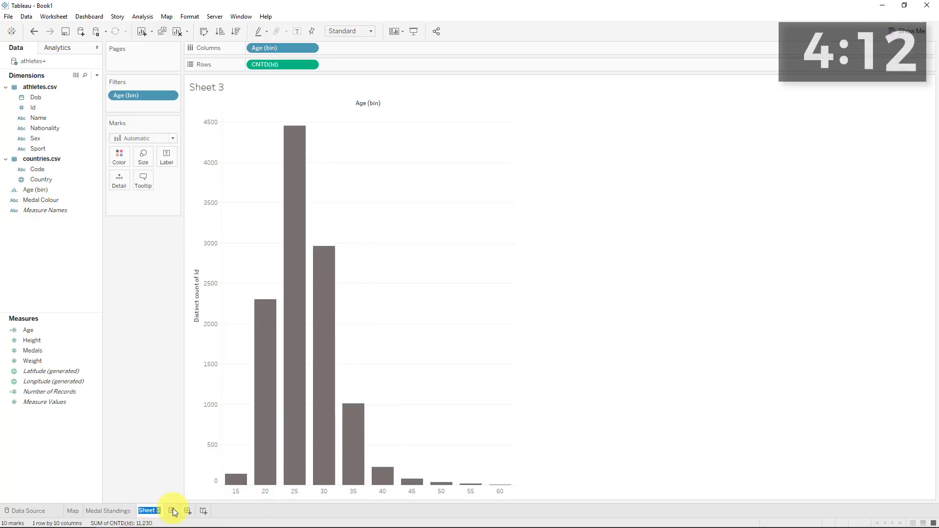
text(Age Histogram)
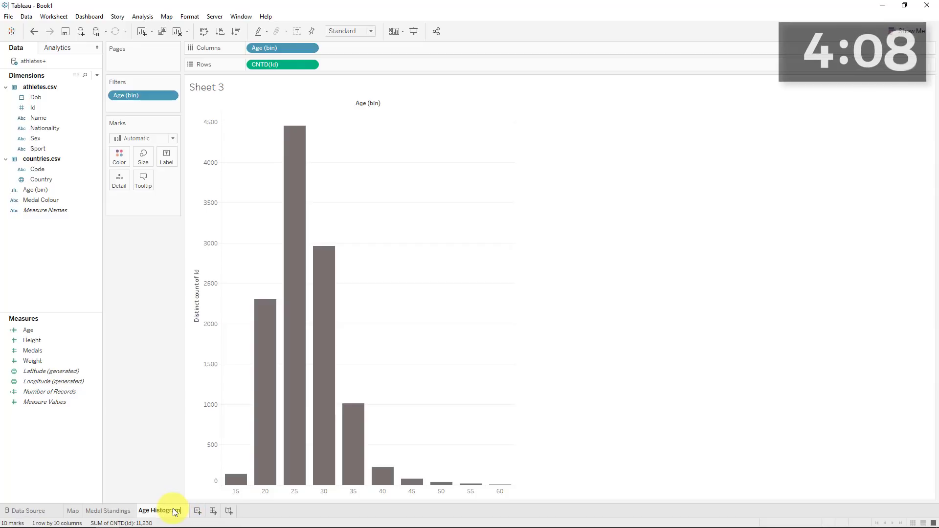
key(Return)
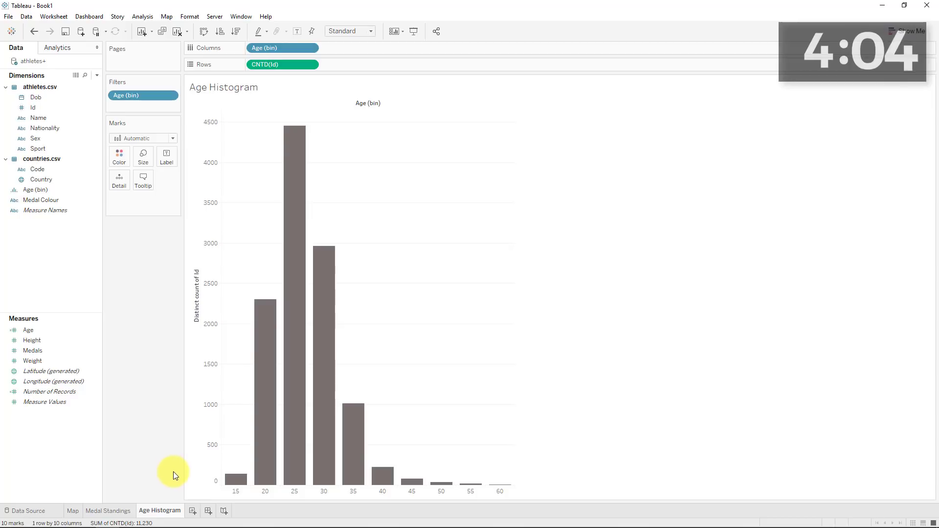
click(192, 511)
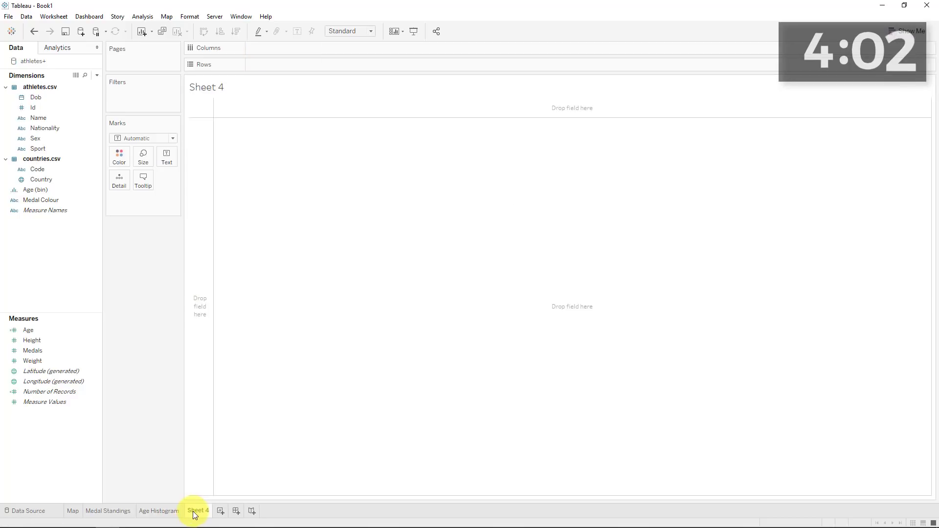
Step: Undo the new sheet, duplicate Age Histogram, and chart it by Sex, coloured by Sex
key(ctrl+z)
right_click(167, 510)
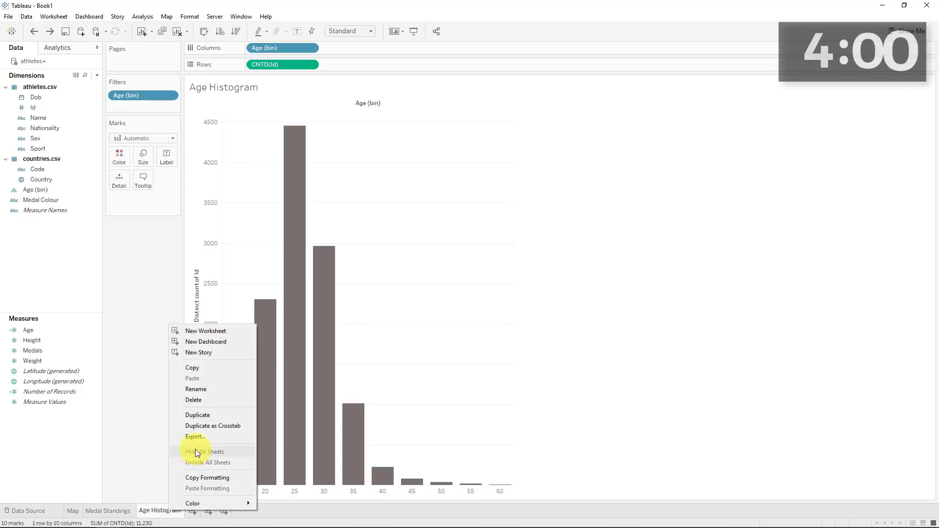
click(199, 415)
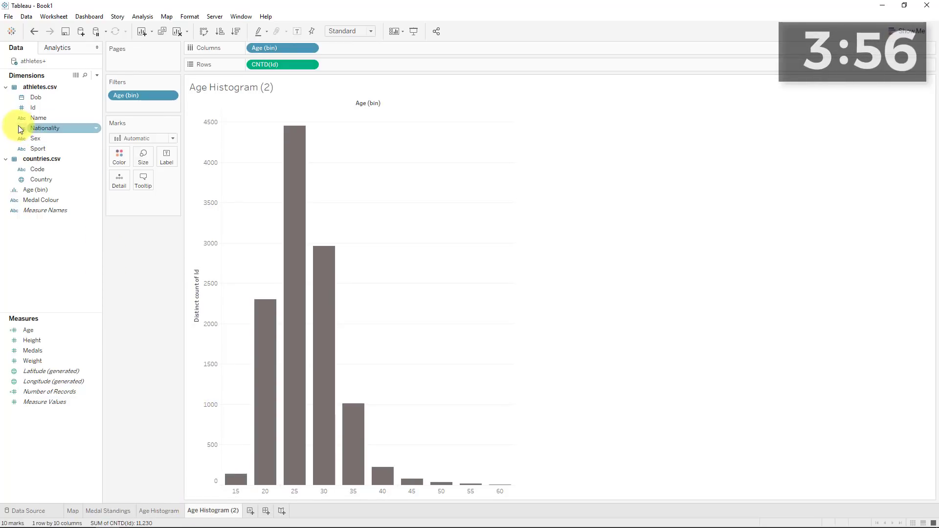
drag(36, 137, 274, 48)
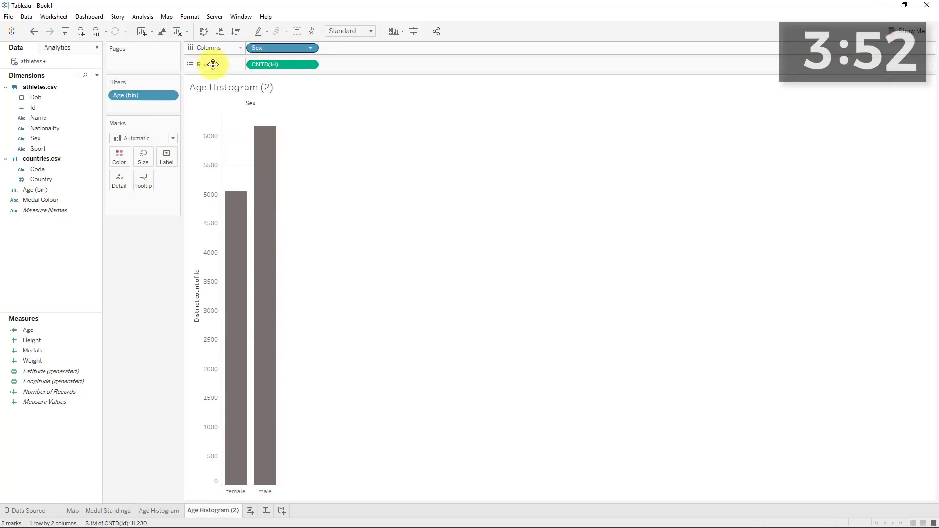
drag(37, 138, 121, 157)
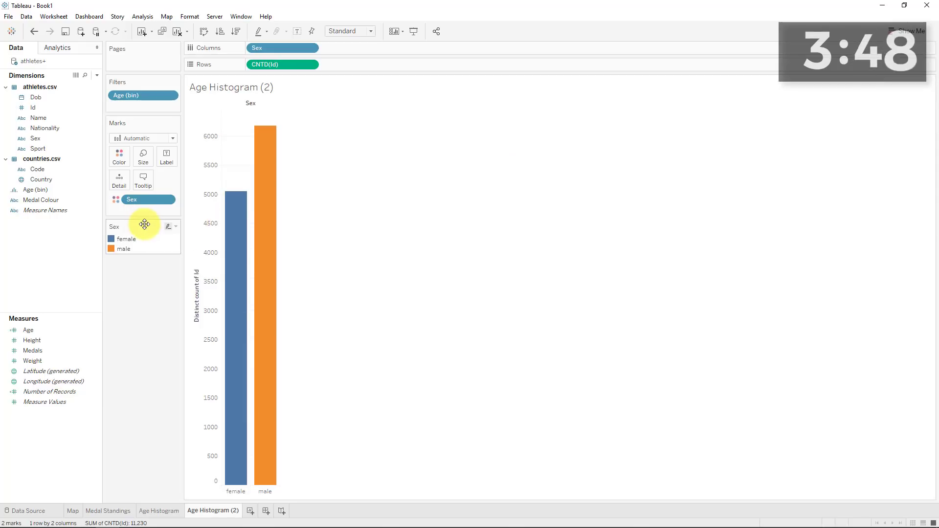
Step: Colour the female bar pink while keeping the male bar blue
double_click(136, 240)
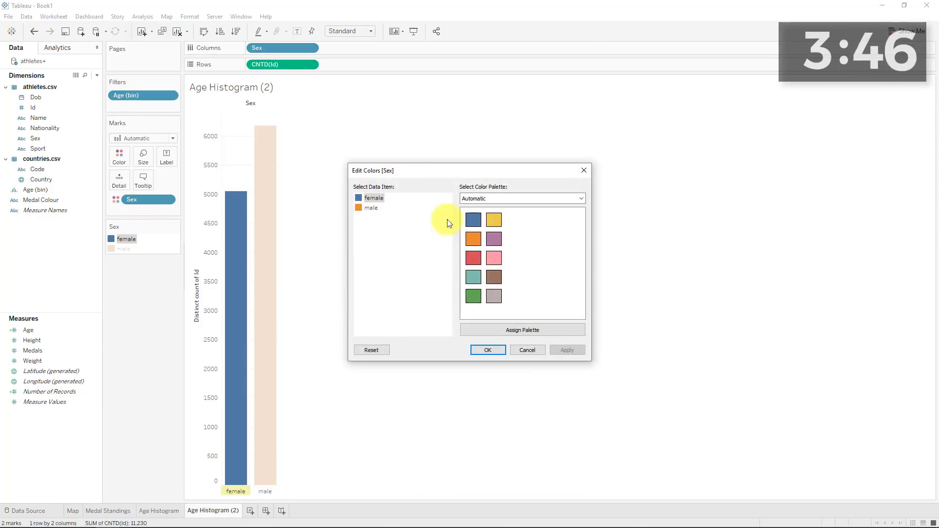
click(498, 256)
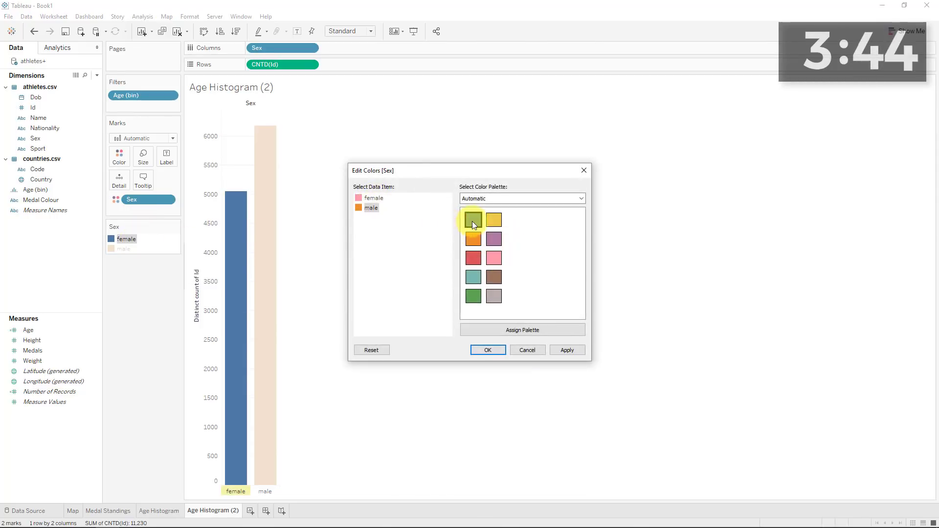
click(502, 350)
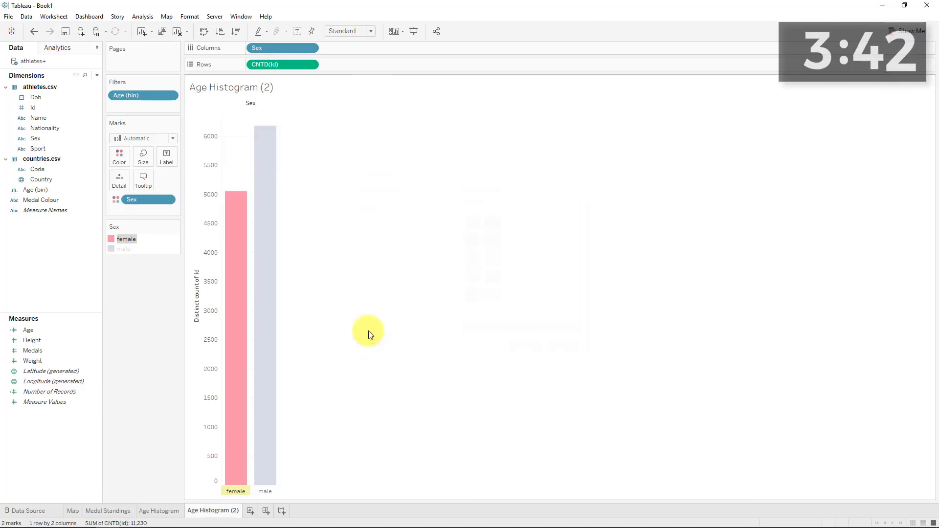
mouse_move(232, 253)
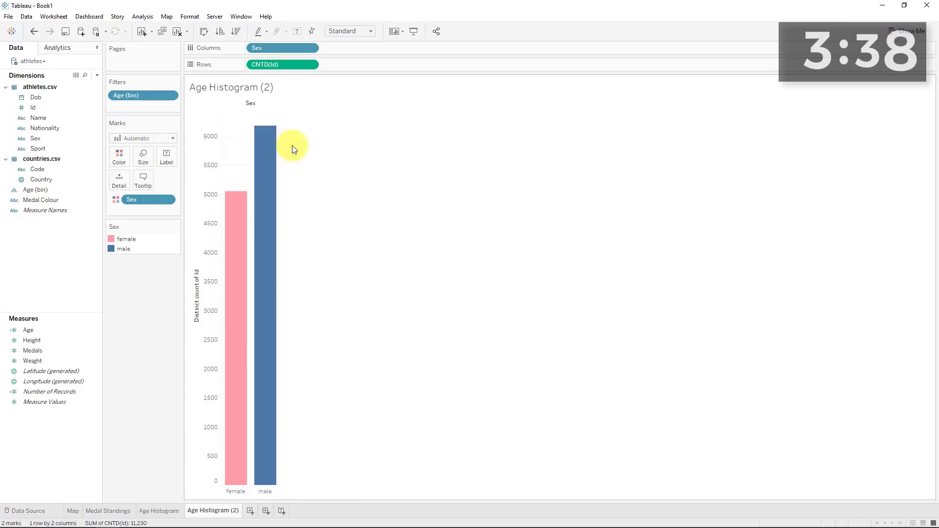
Step: Show CNTD(Id) as Percent of Total (about 45% female, 55% male) and rename the sheet Gender
click(310, 64)
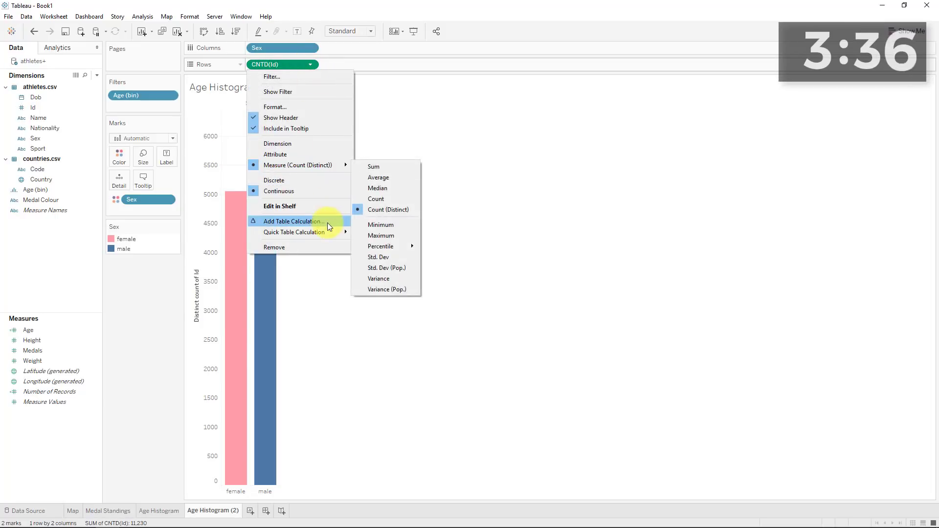
mouse_move(328, 233)
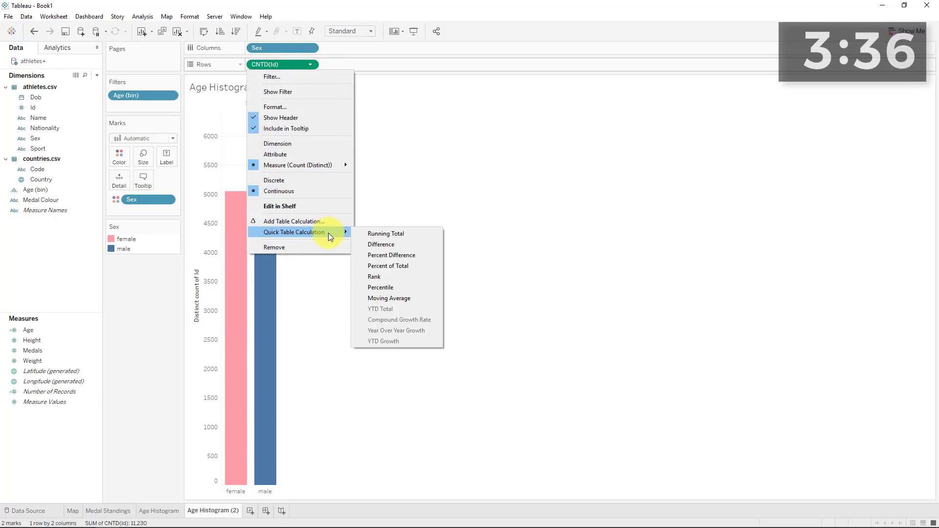
click(427, 265)
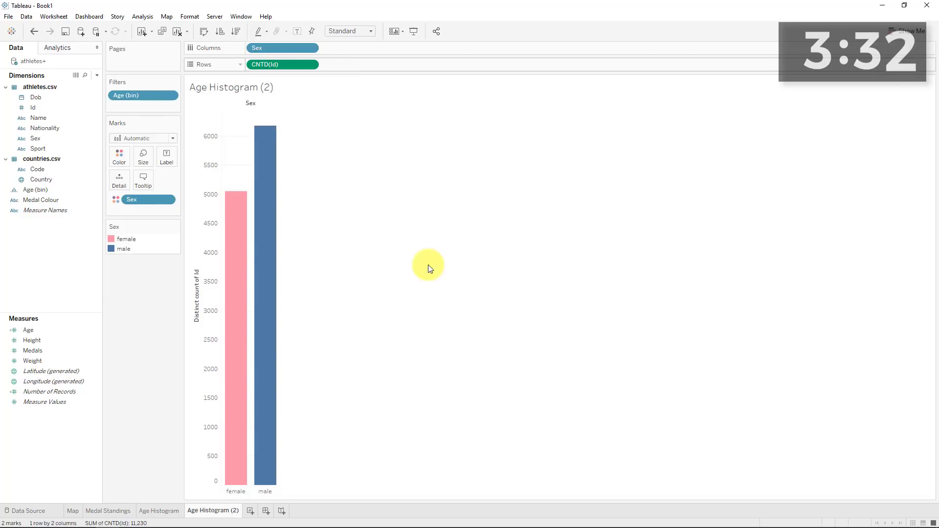
mouse_move(238, 224)
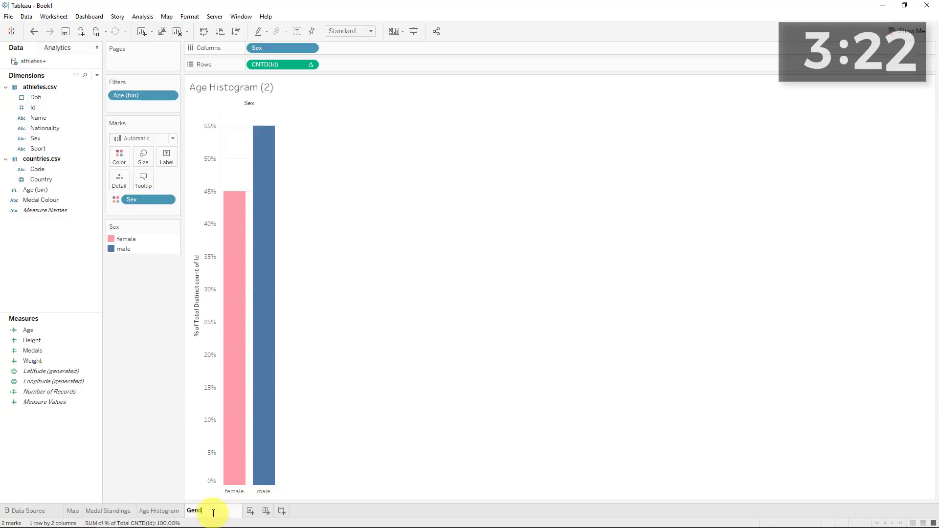
key(Return)
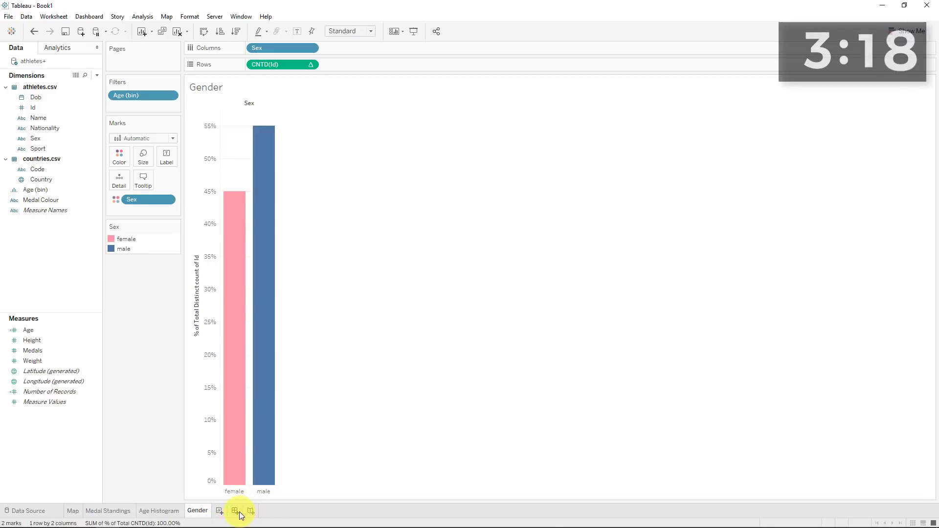
Step: On a new worksheet, plot average Weight on Rows against average Height on Columns
click(220, 512)
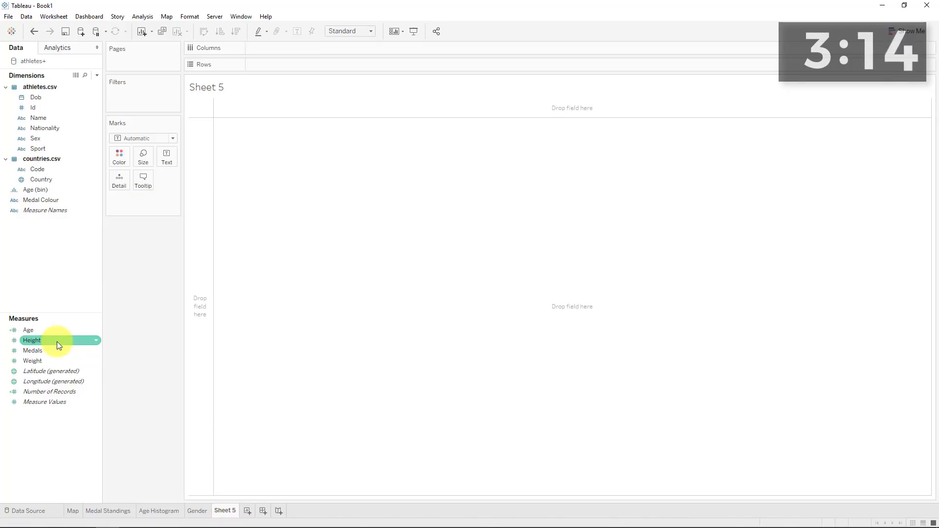
drag(40, 342, 304, 49)
drag(48, 362, 281, 65)
click(310, 51)
mouse_move(321, 150)
click(376, 161)
click(310, 65)
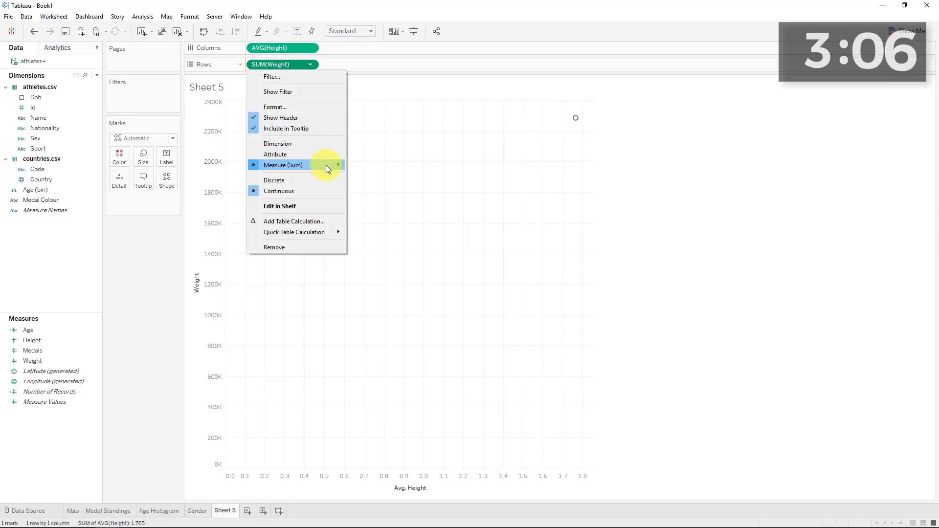
mouse_move(332, 165)
click(376, 180)
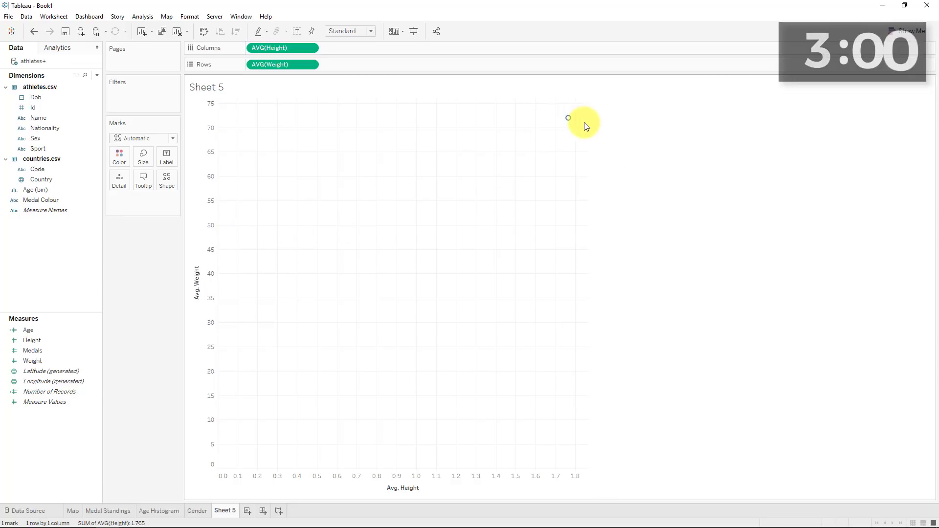
Step: Colour the marks by Sport and dock the Sport legend beside the Marks card
click(76, 147)
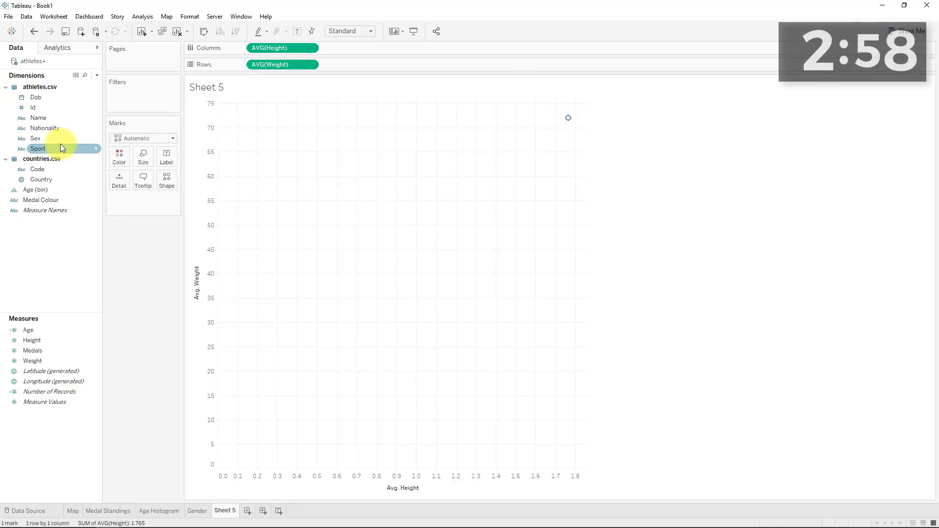
drag(56, 148, 123, 160)
drag(871, 82, 174, 247)
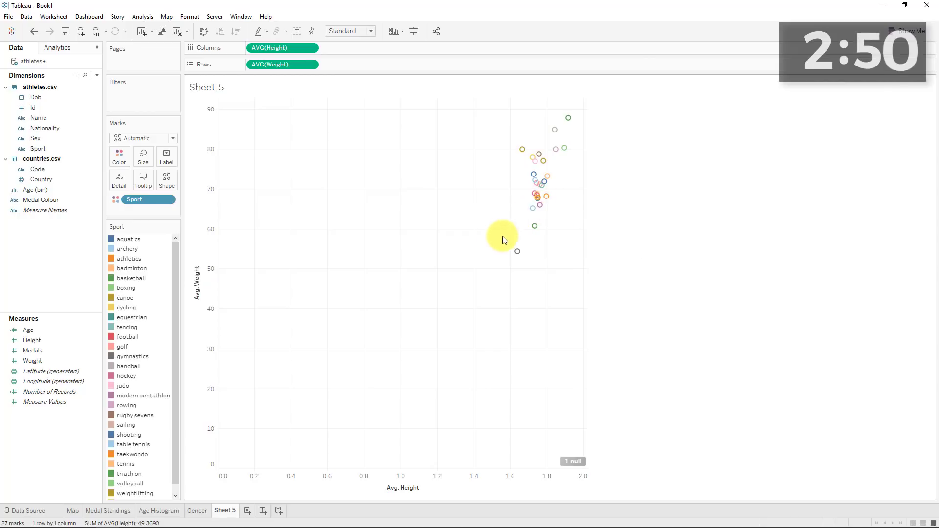
Step: Put Sex on Shape and dock its legend beside the Marks card
click(42, 140)
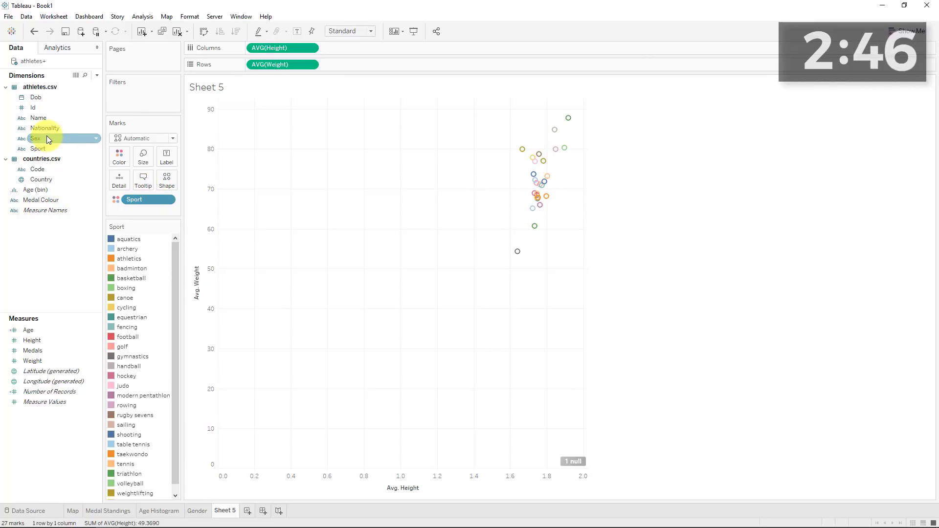
drag(46, 136, 166, 180)
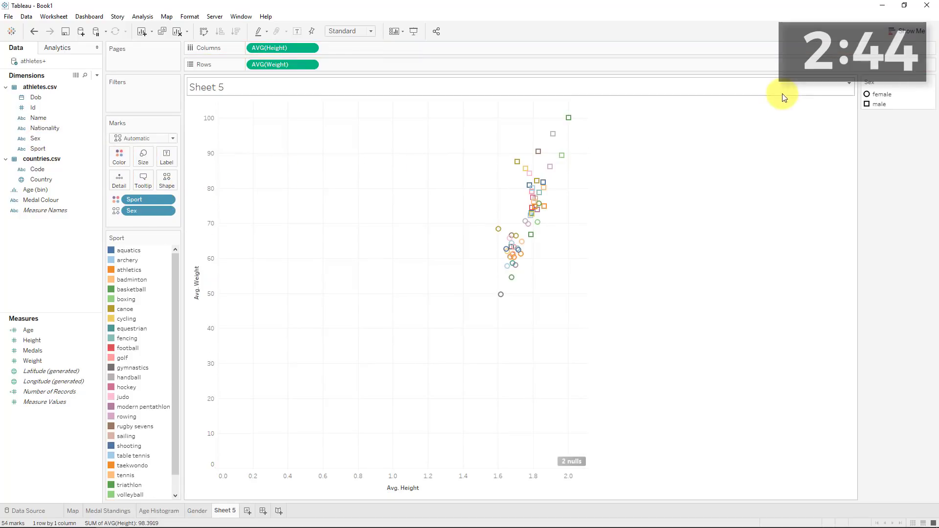
drag(873, 83, 122, 240)
Step: Use the Gender shape palette, assigning ♀ to female and ♂ to male
double_click(119, 251)
click(514, 198)
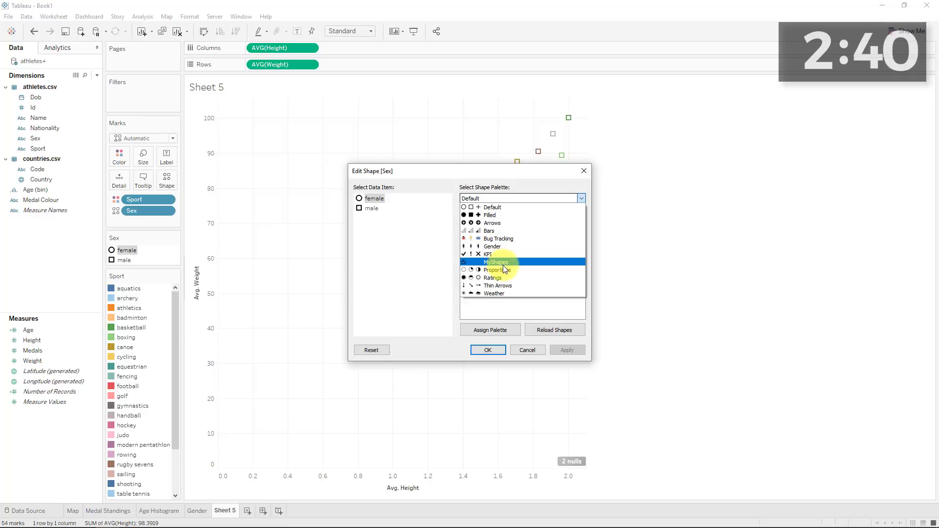
click(515, 247)
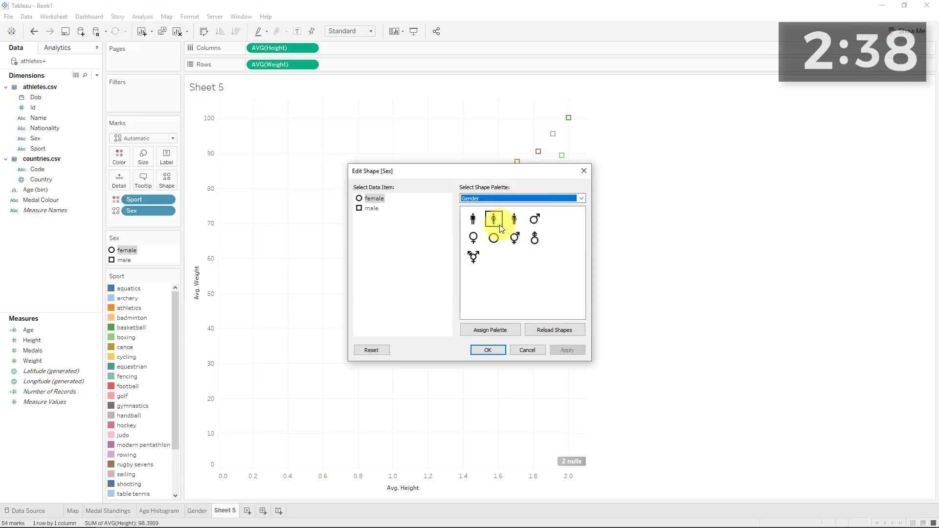
click(376, 201)
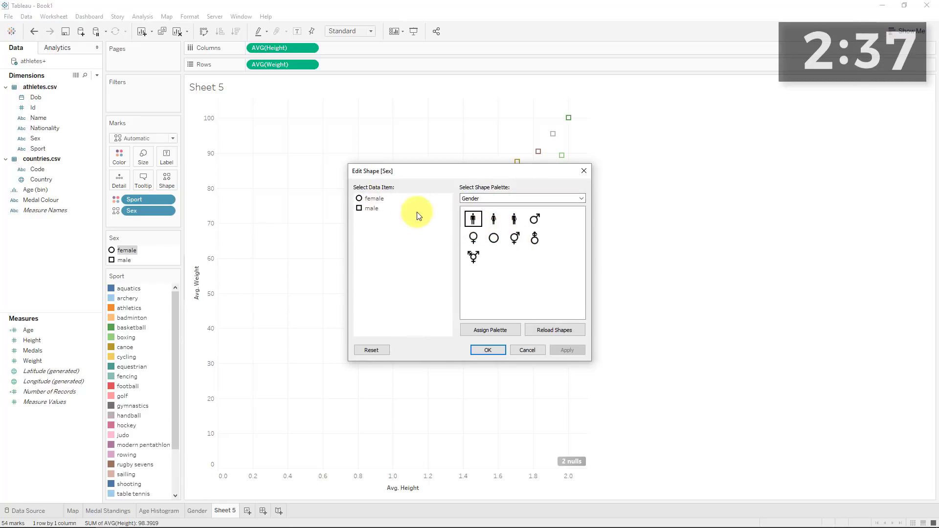
click(473, 239)
click(391, 209)
click(535, 219)
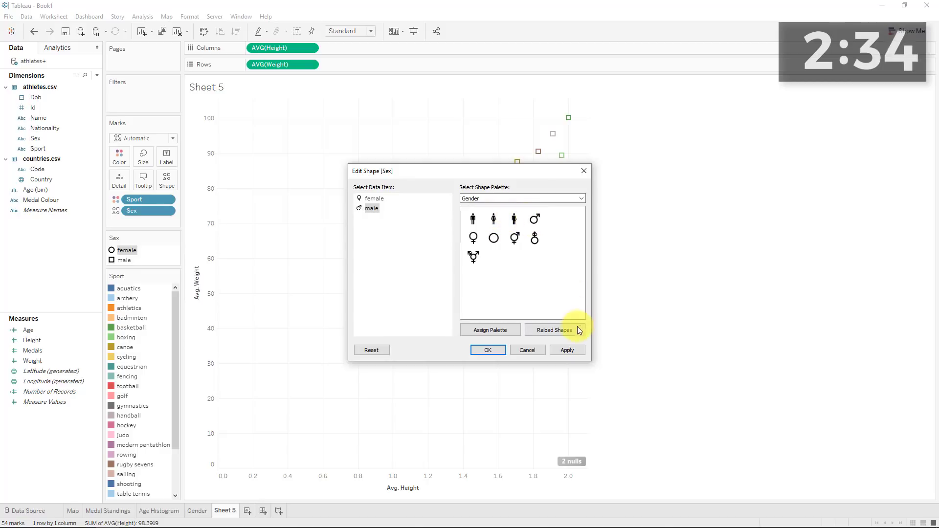
click(567, 350)
click(488, 350)
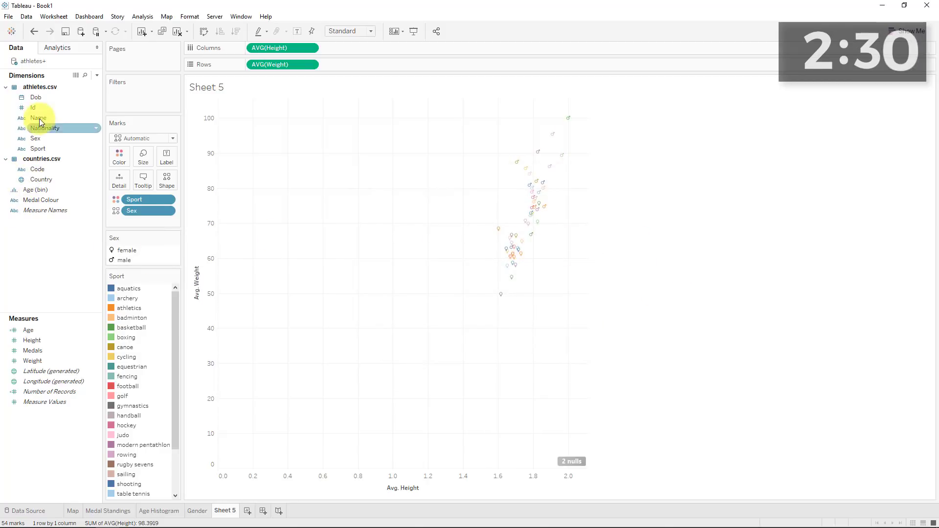
Step: Size the marks by Age, aggregated as AVG(Age)
drag(22, 330, 143, 160)
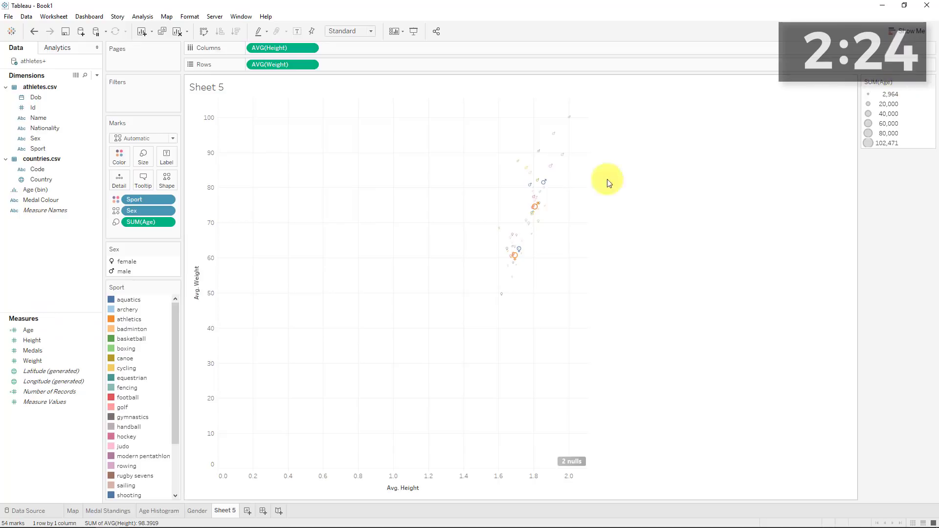
click(931, 82)
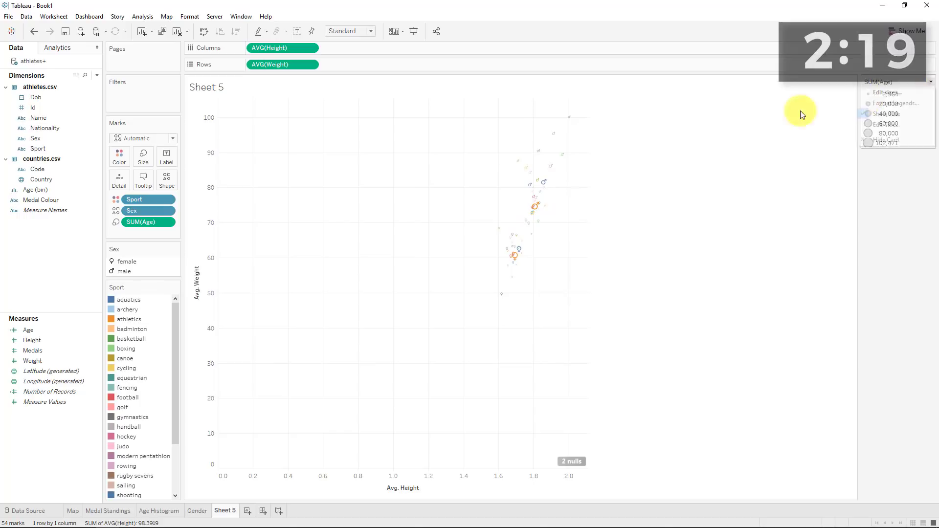
click(166, 223)
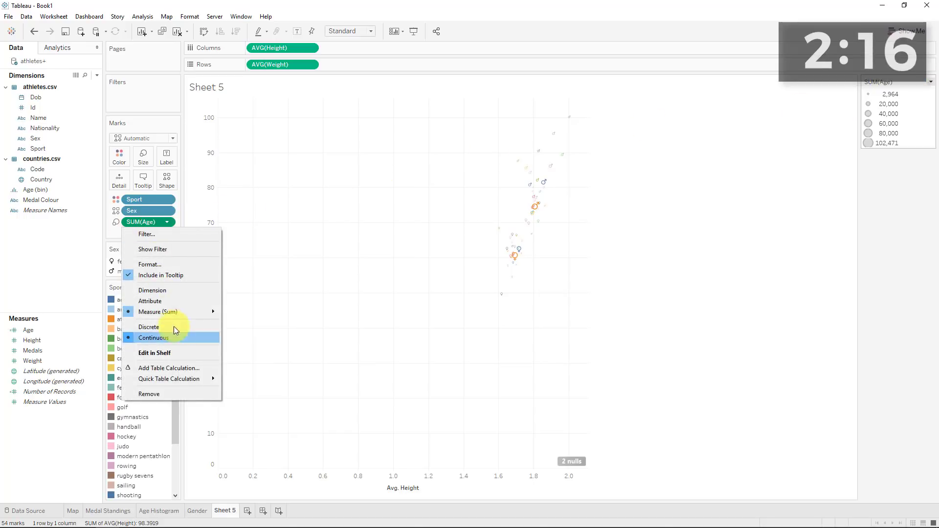
mouse_move(174, 313)
click(256, 326)
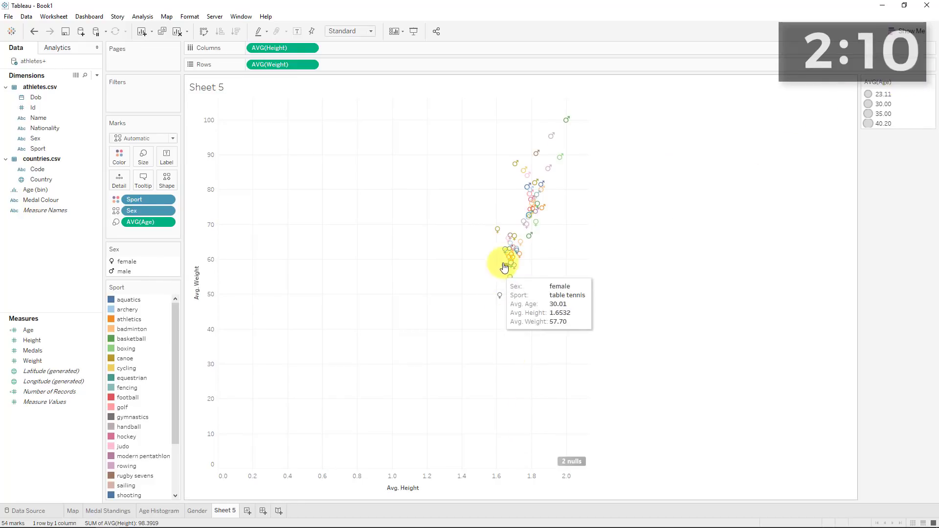
Step: Make mark sizes vary by range (23.11–40.20) and reduce the overall mark size
click(930, 81)
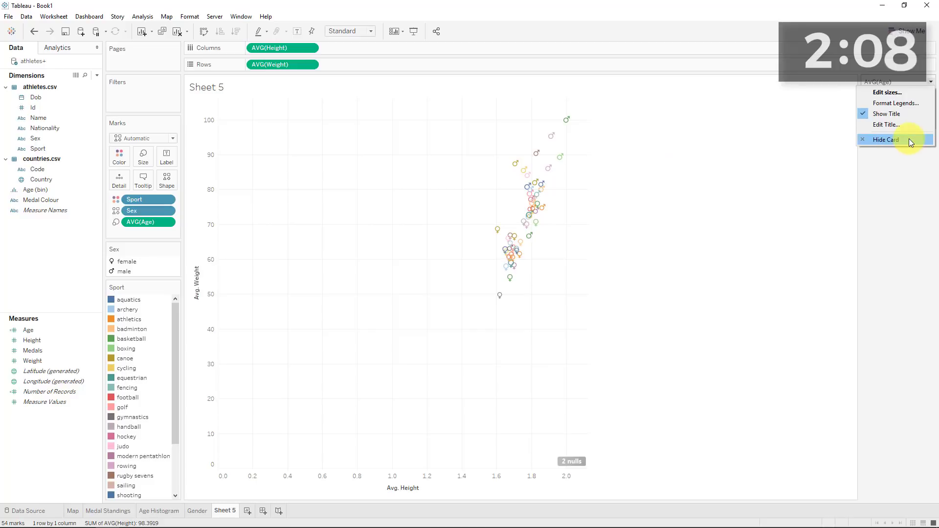
click(905, 96)
click(477, 231)
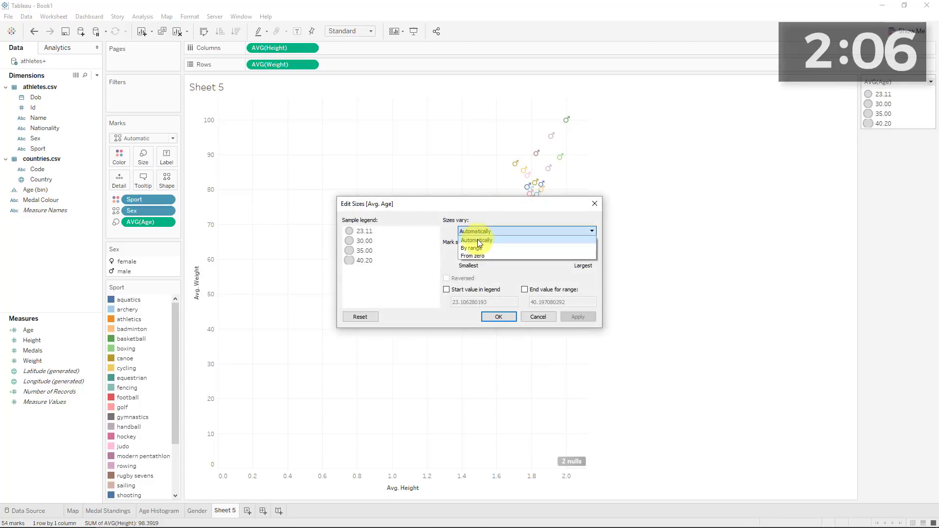
click(477, 247)
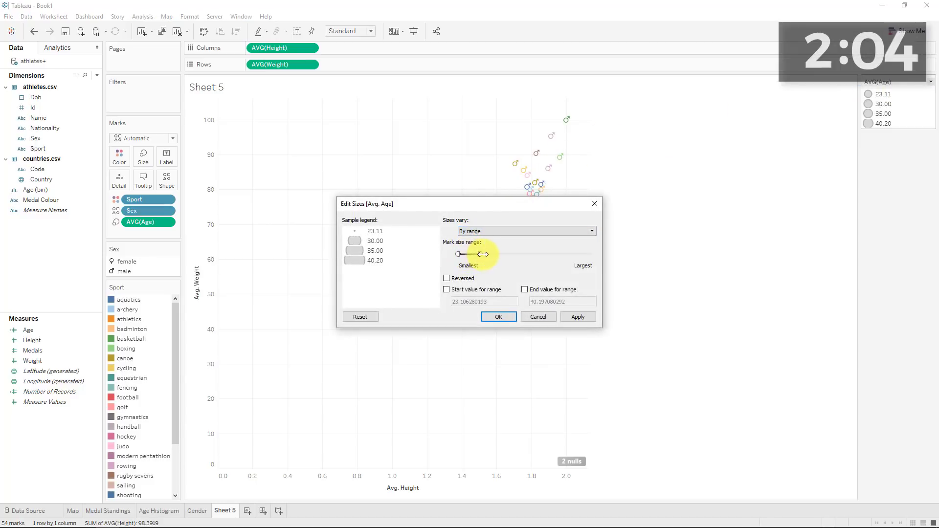
click(577, 315)
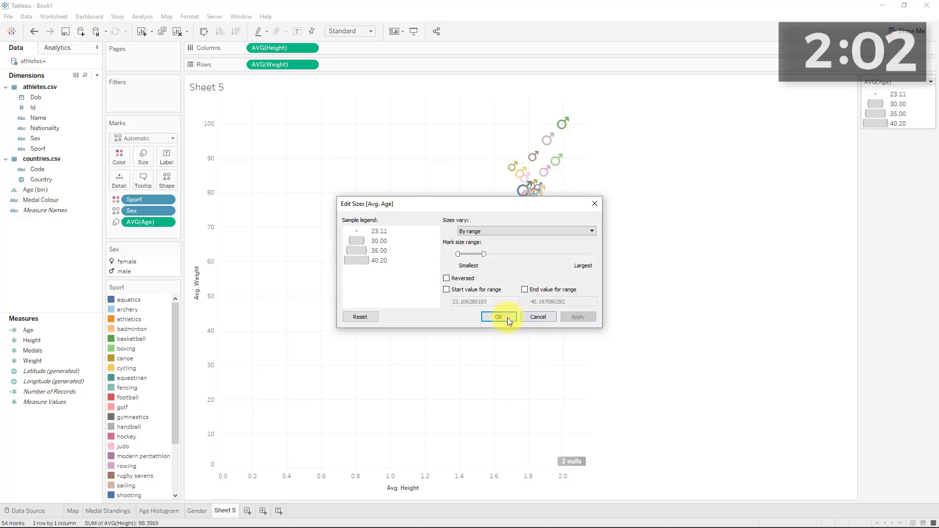
click(504, 317)
click(142, 155)
drag(185, 180, 167, 180)
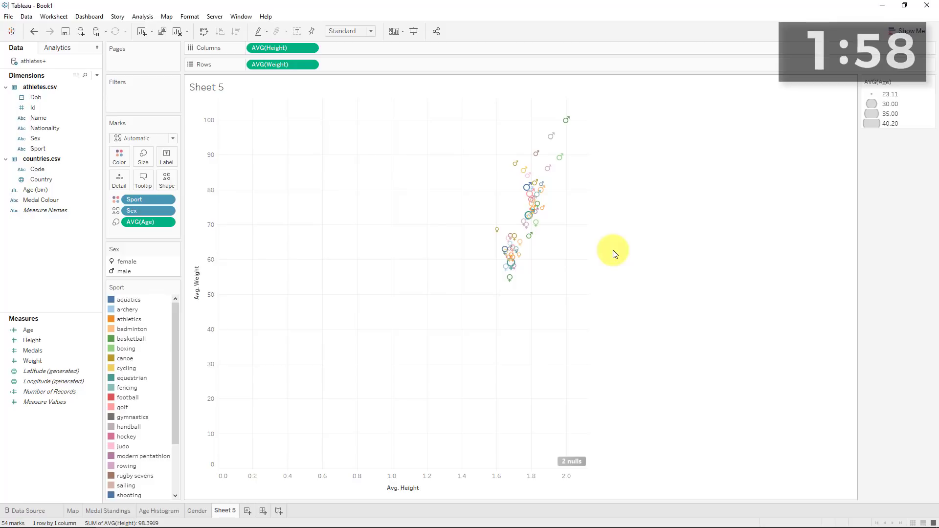
Step: Give the height axis an independent range that no longer includes zero
click(436, 482)
right_click(436, 481)
click(476, 409)
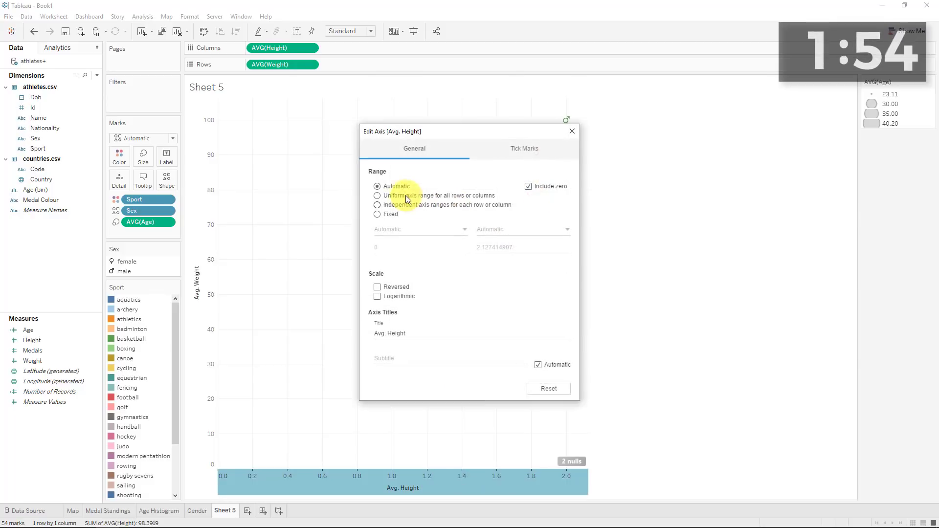
click(379, 205)
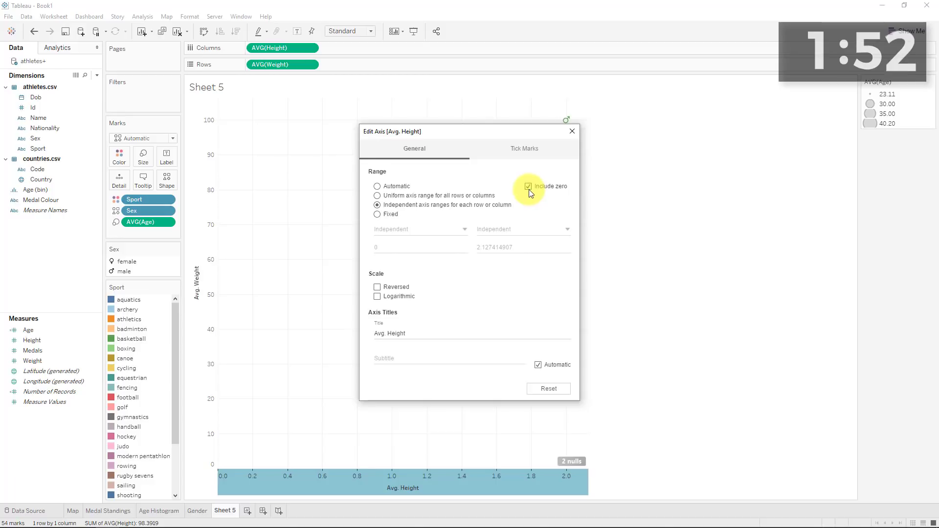
click(529, 188)
click(572, 131)
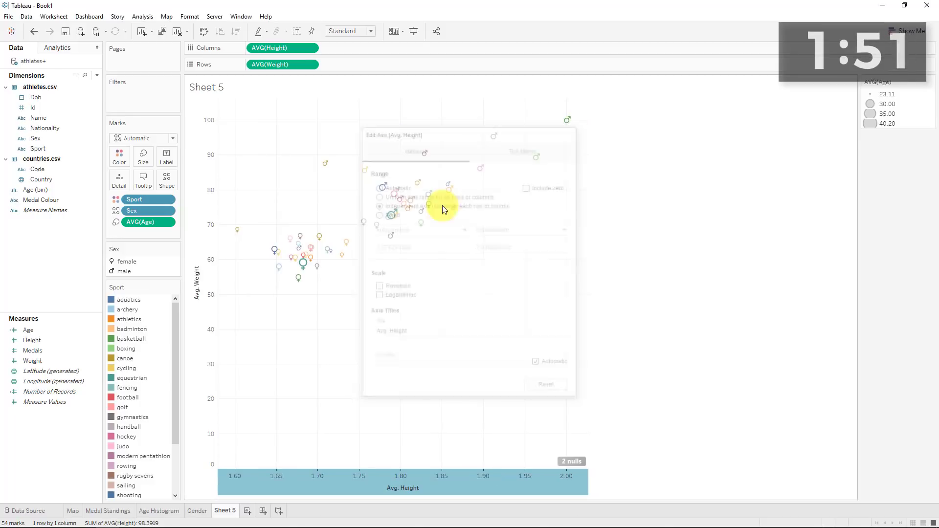
Step: Untick Include zero on the weight axis and name the sheet Scatterplot
right_click(196, 195)
click(225, 202)
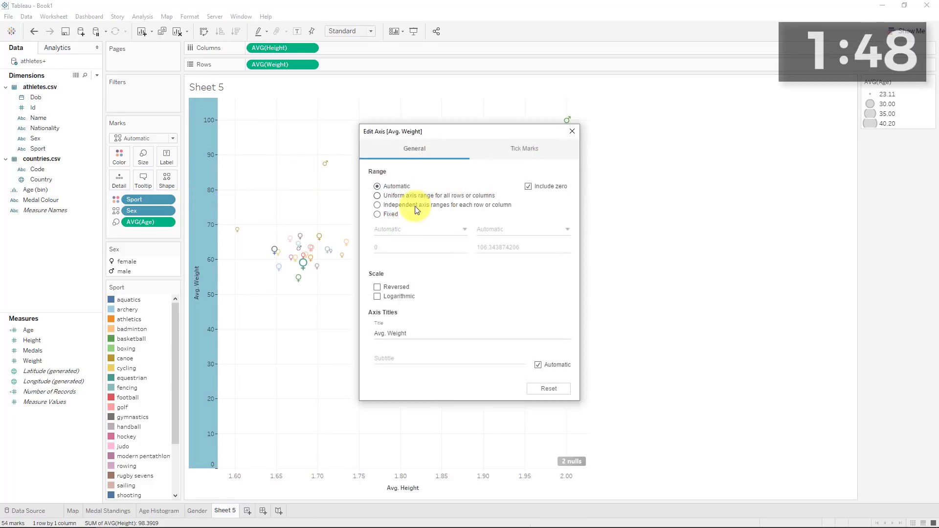
click(529, 186)
click(571, 131)
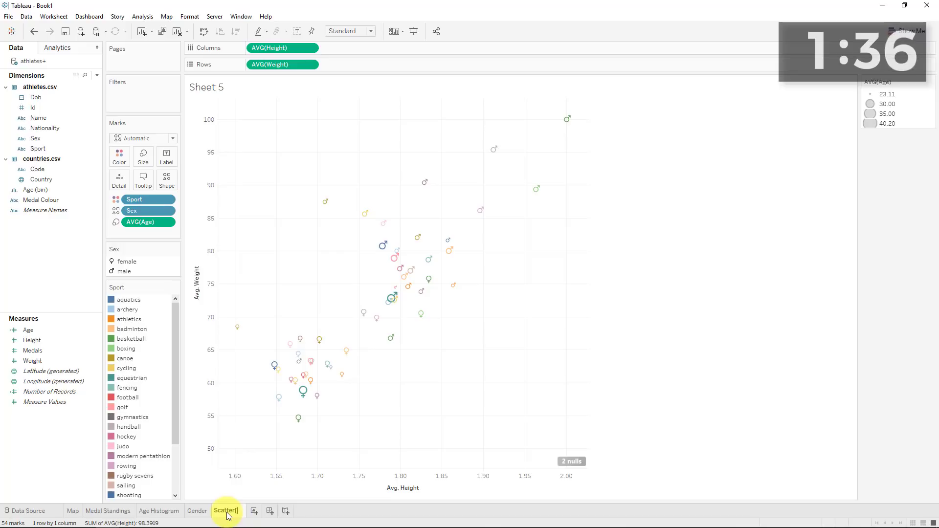
click(603, 383)
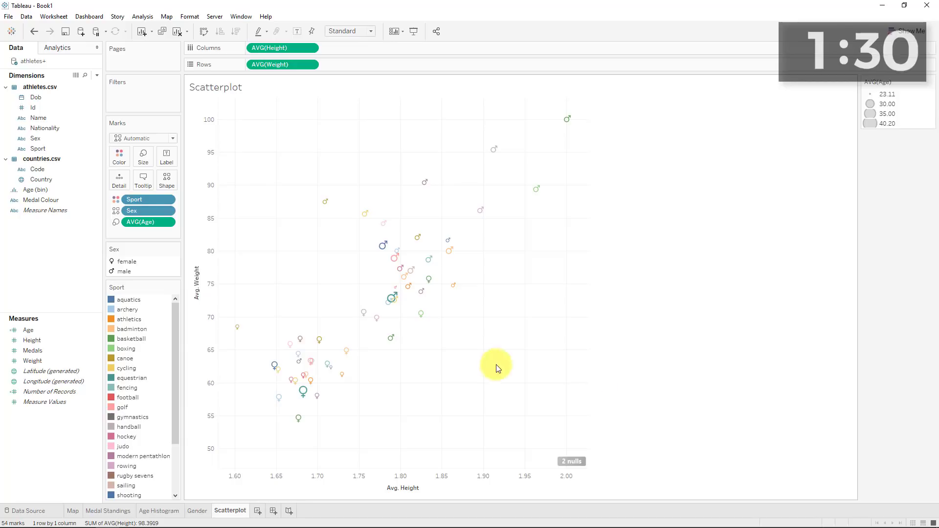
Step: Create a new dashboard and set its size to Automatic
click(274, 511)
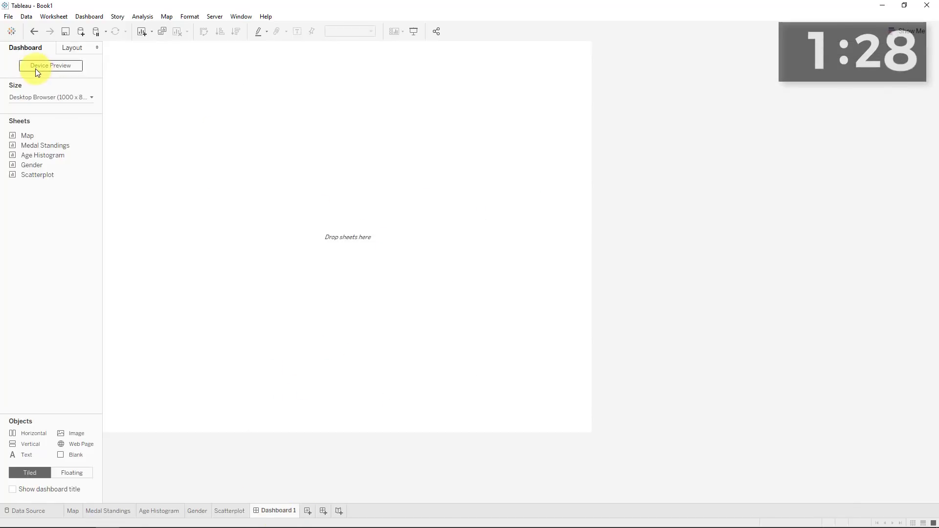
click(94, 100)
click(84, 113)
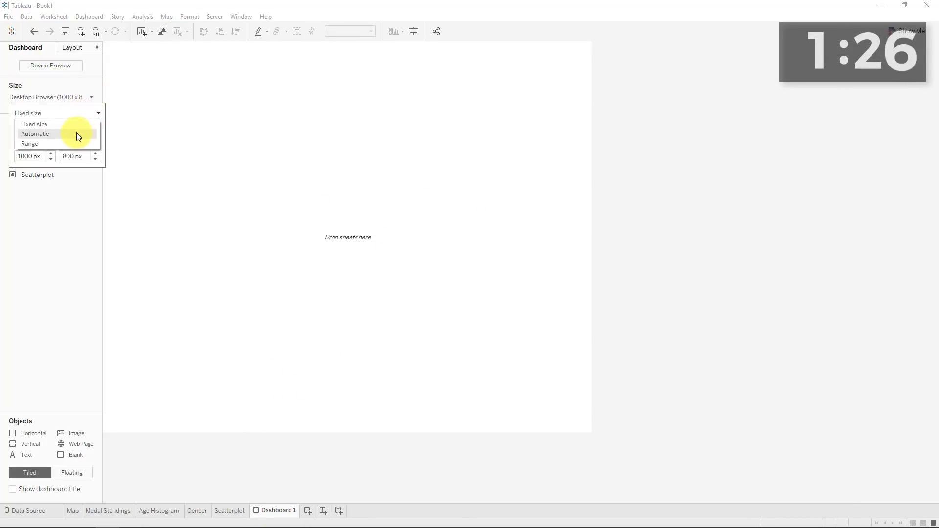
click(76, 133)
Step: Place Map across the top, with Age Histogram, Gender and Scatterplot side by side below
click(65, 214)
drag(27, 136, 329, 137)
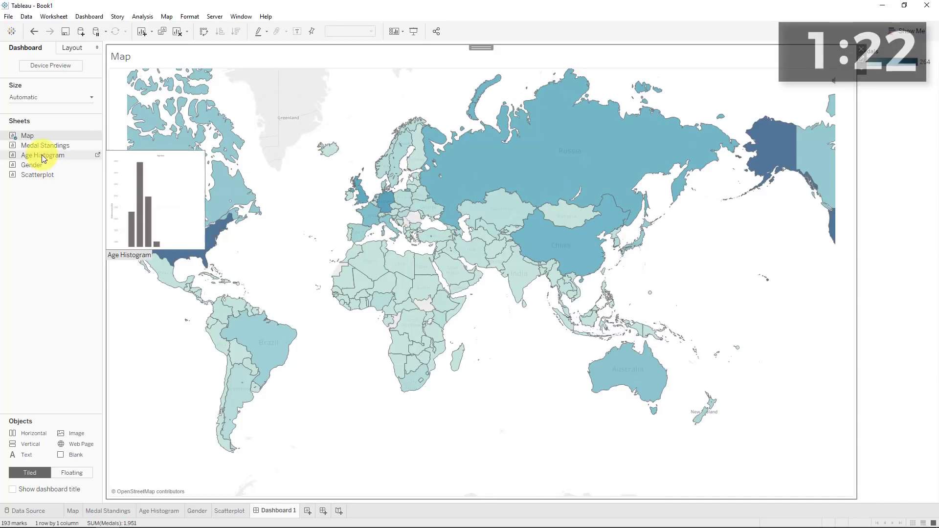
mouse_move(37, 146)
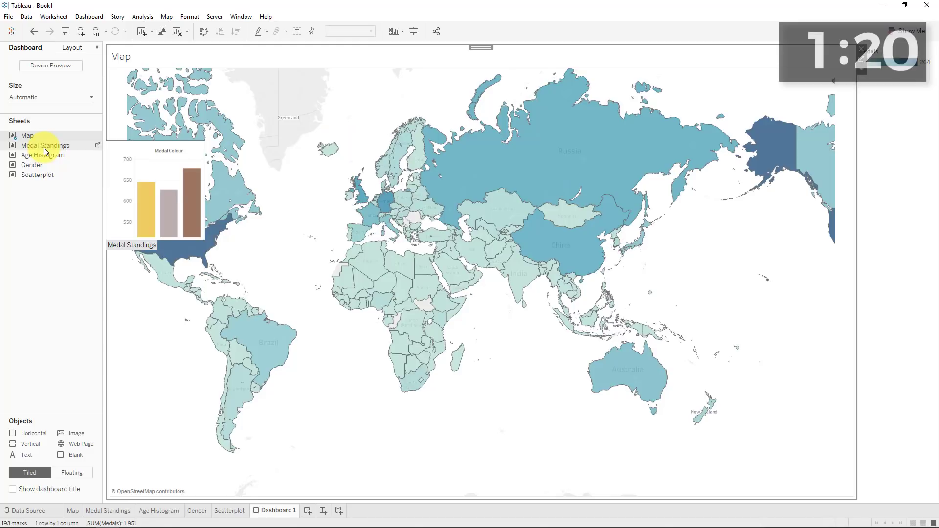
mouse_move(418, 390)
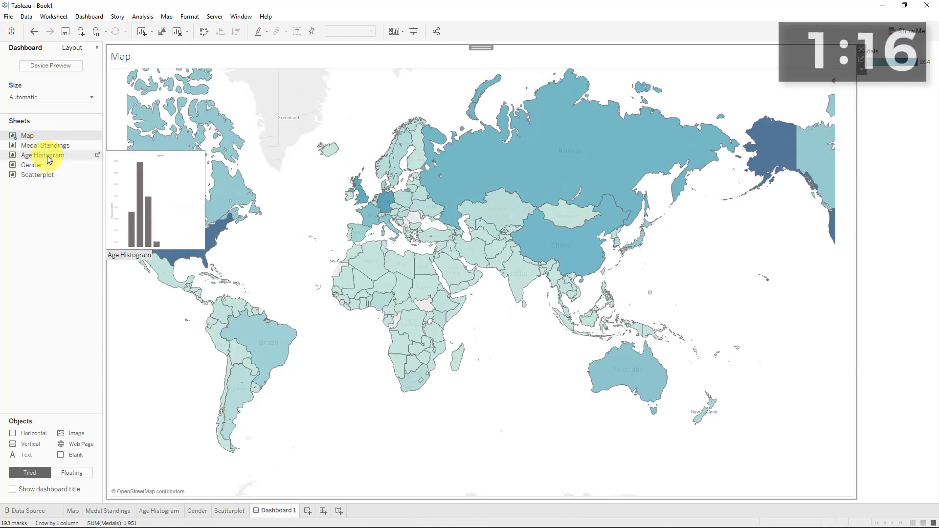
drag(49, 159, 169, 468)
drag(52, 169, 572, 382)
mouse_move(39, 175)
drag(39, 175, 740, 408)
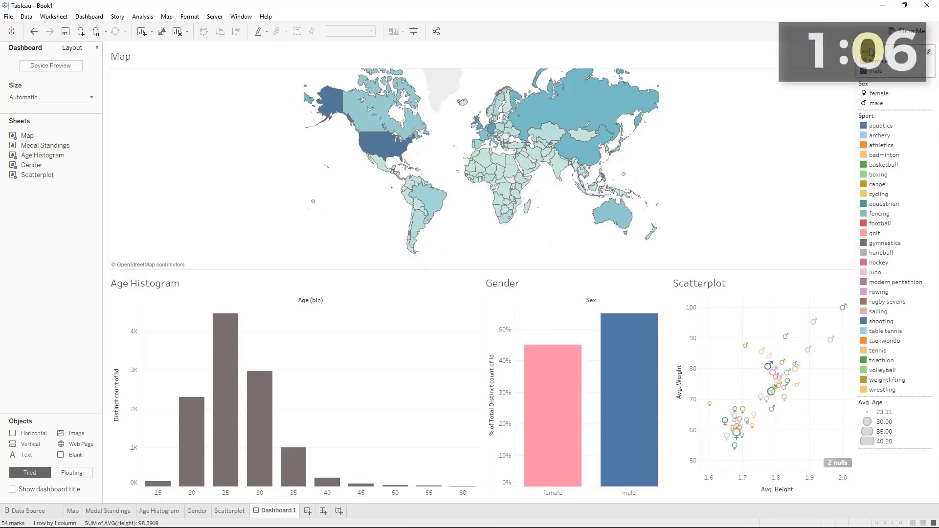
Step: Remove the legend column and narrow Age Histogram and Gender so the Scatterplot is wider
scroll(851, 52, down, 3)
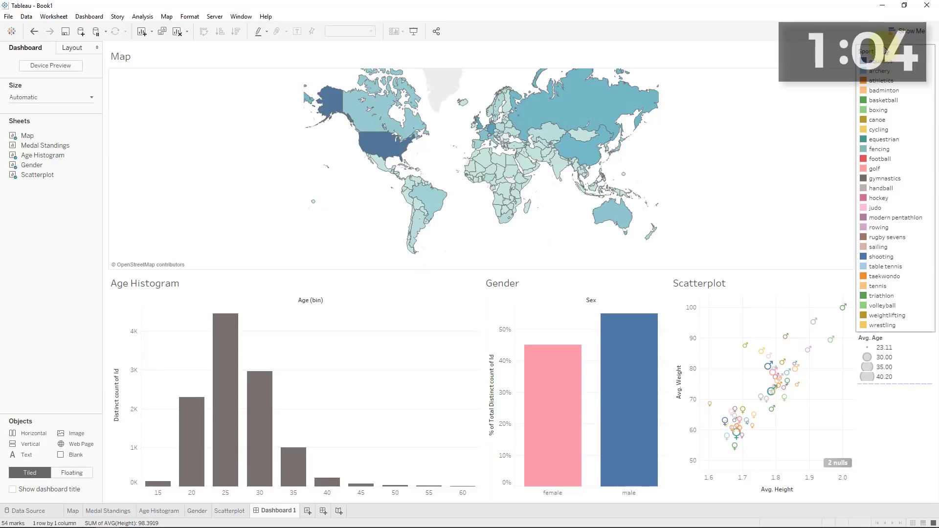
scroll(875, 54, down, 5)
click(865, 51)
drag(519, 314, 404, 326)
drag(730, 314, 577, 313)
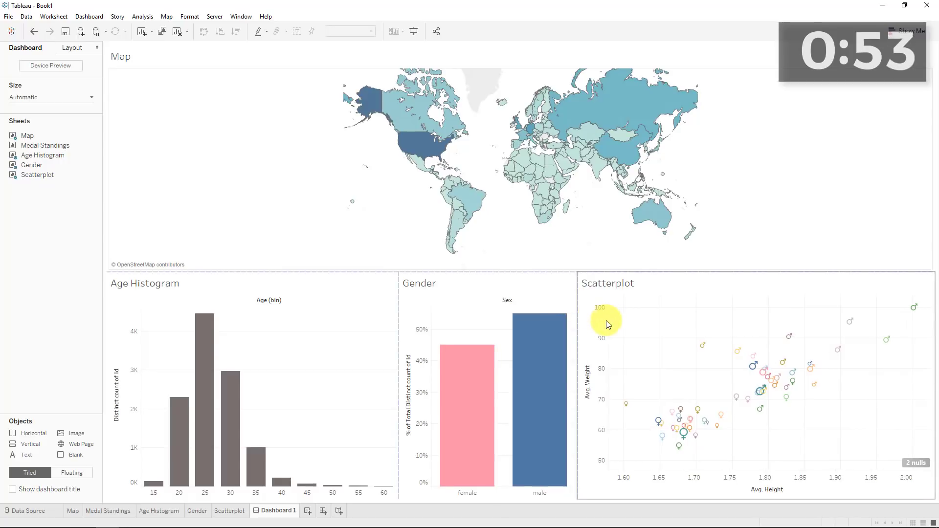
Step: Show the Scatterplot's Sport colour legend and dock it to the right of the Scatterplot
click(671, 288)
click(572, 307)
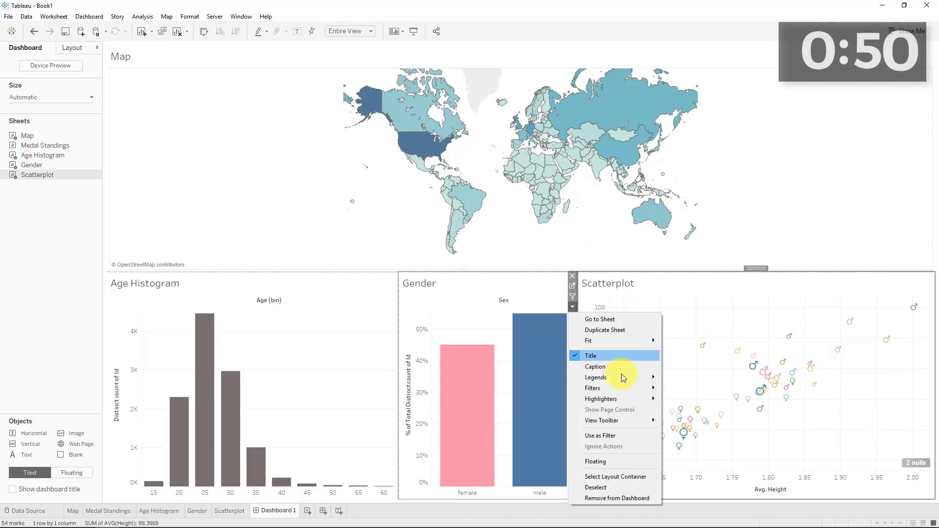
mouse_move(623, 380)
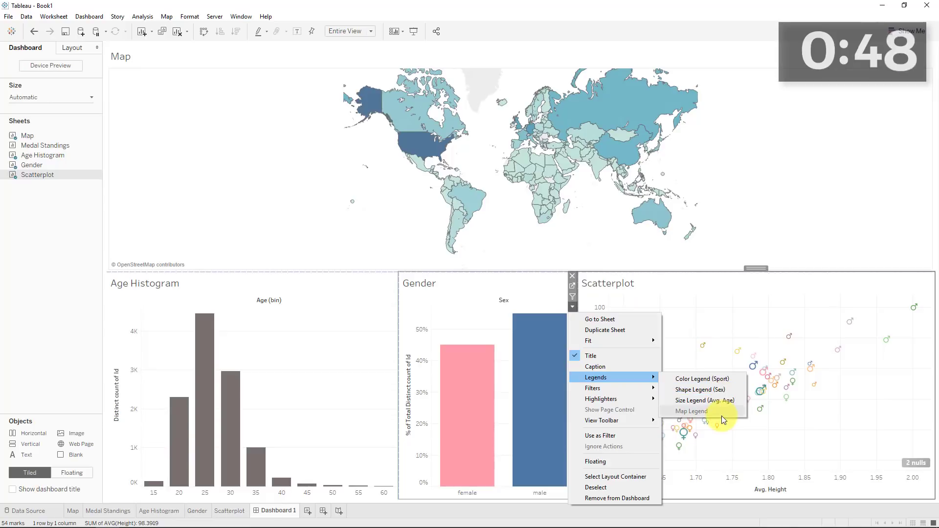
click(699, 379)
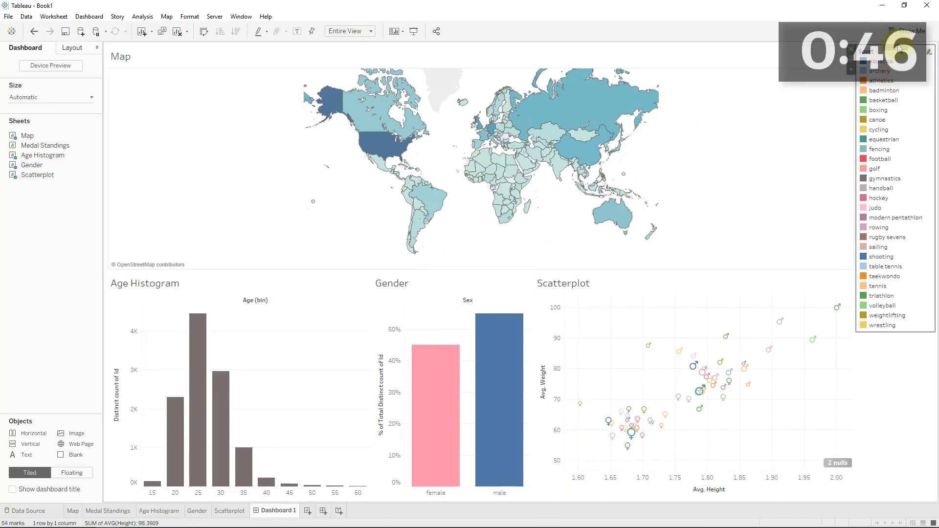
drag(899, 49, 803, 385)
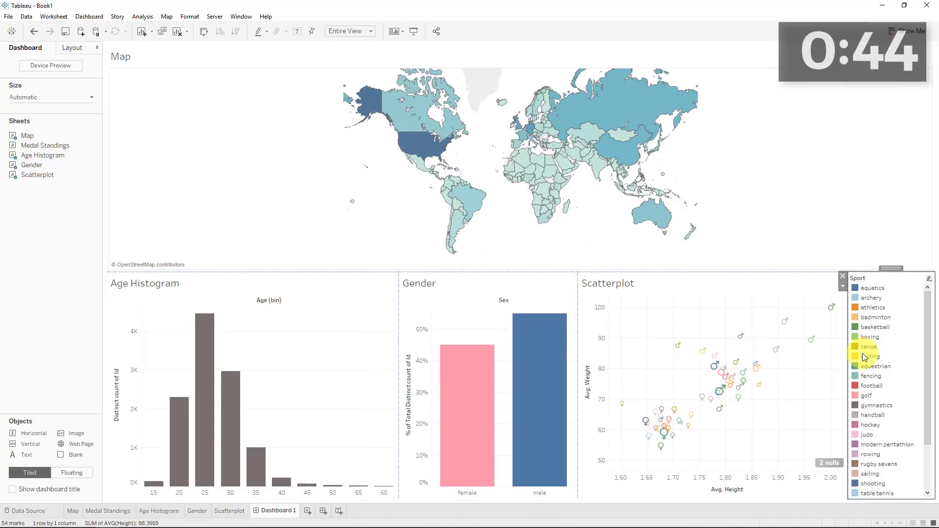
mouse_move(867, 386)
mouse_move(868, 308)
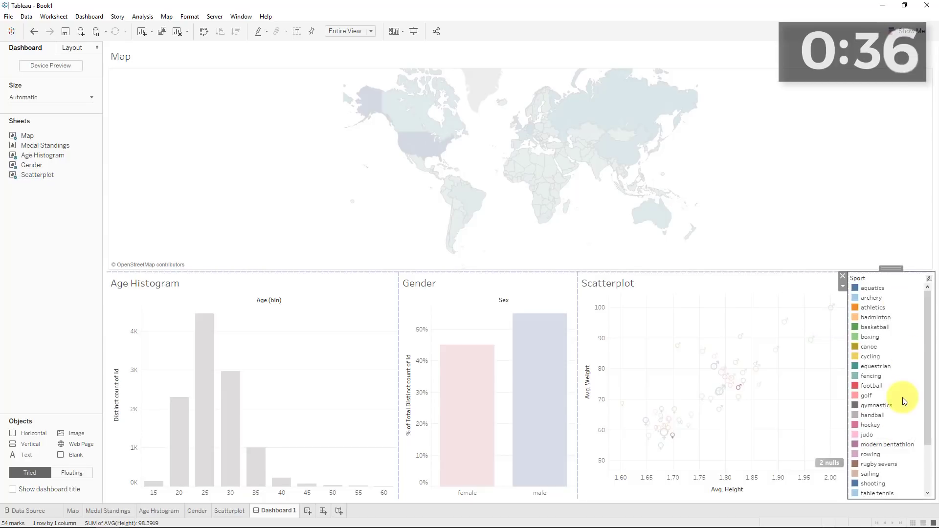
Step: Use the Map as a filter, test it on Kazakhstan, Canada, United States and South Africa, then clear
click(856, 107)
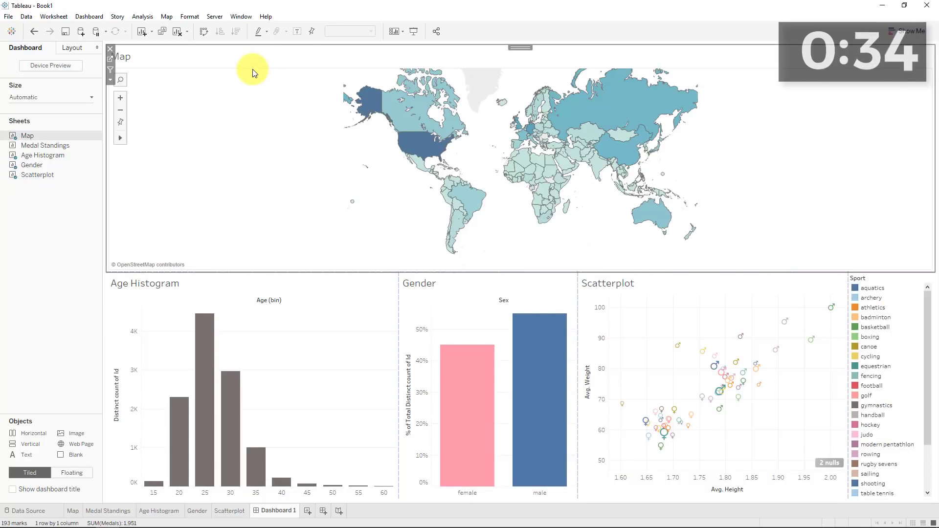
click(110, 70)
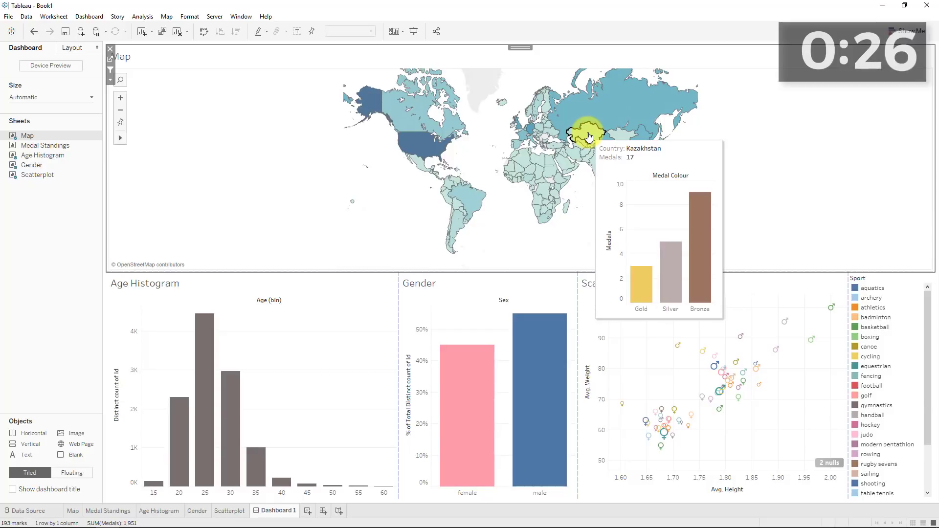
click(588, 136)
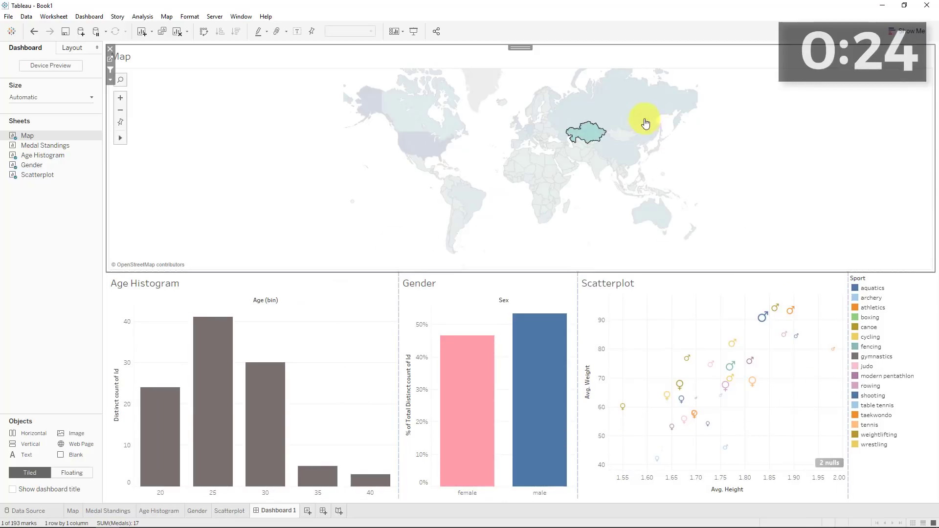
click(407, 116)
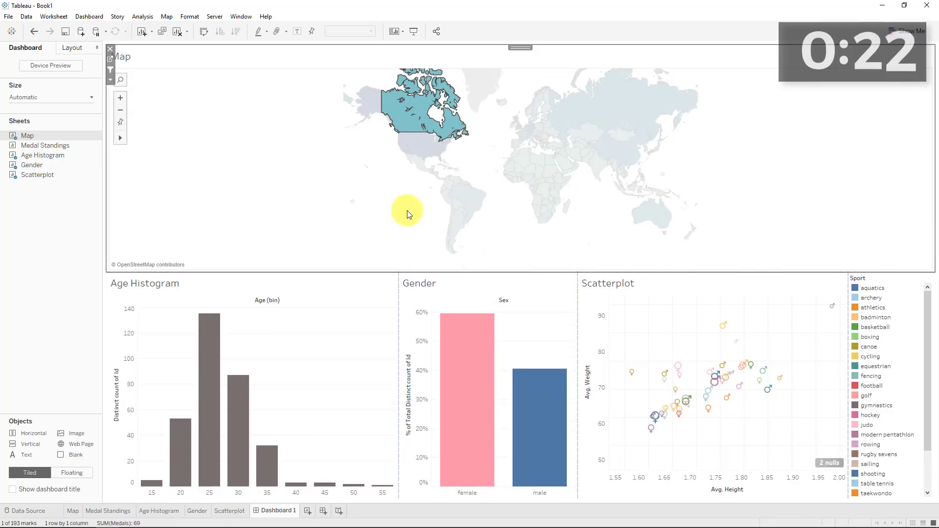
click(426, 141)
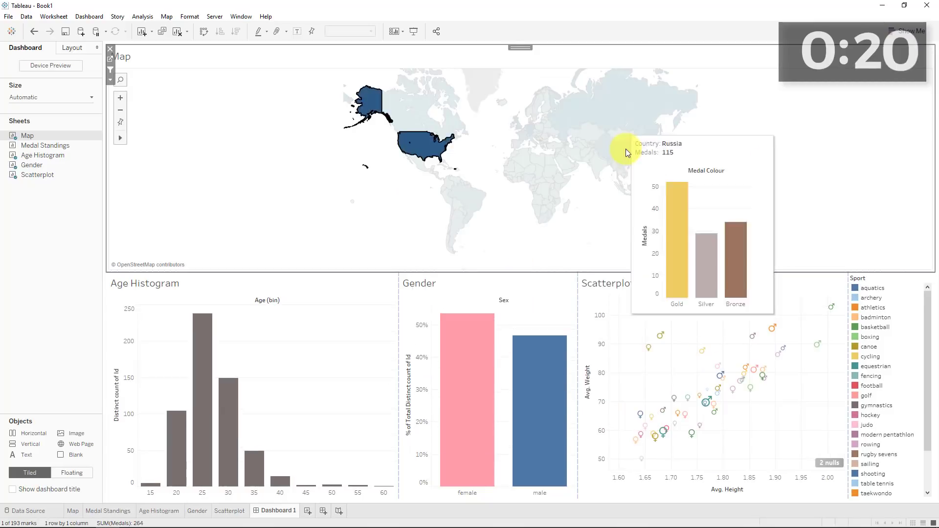
click(546, 221)
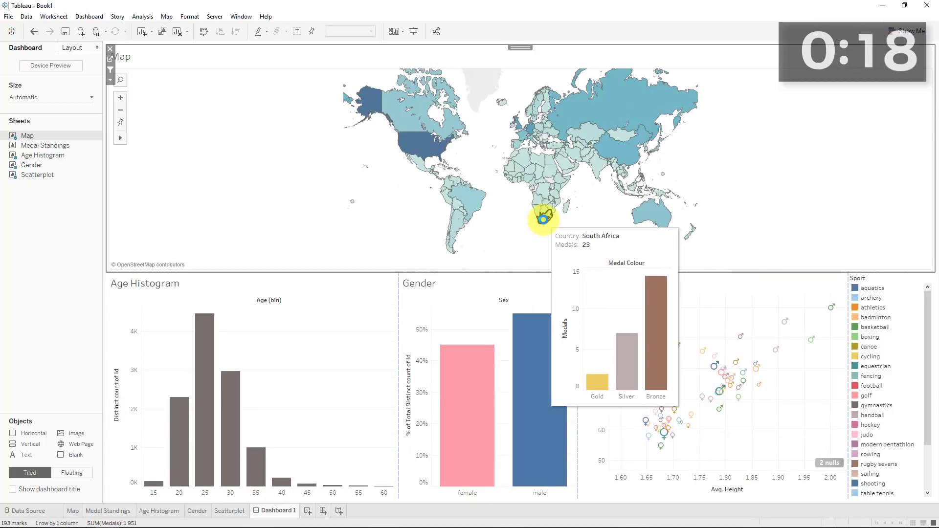
click(542, 224)
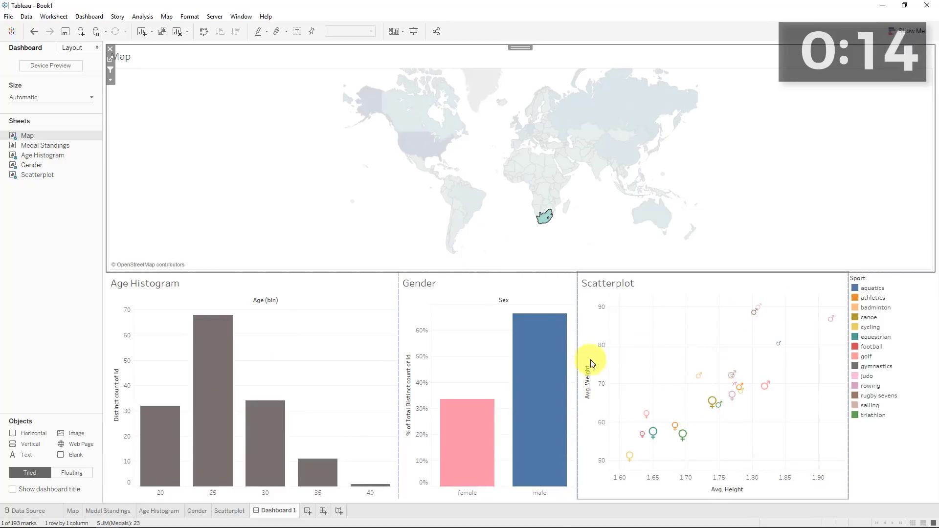
click(814, 213)
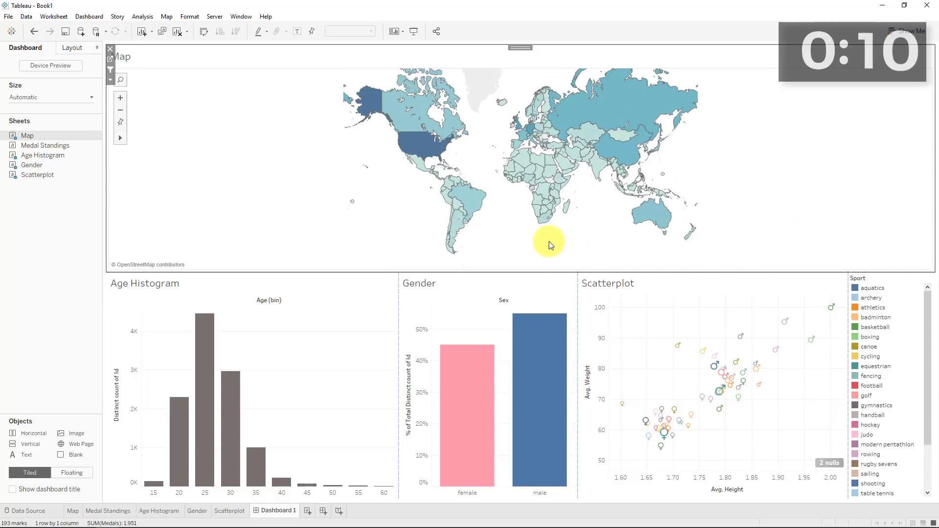